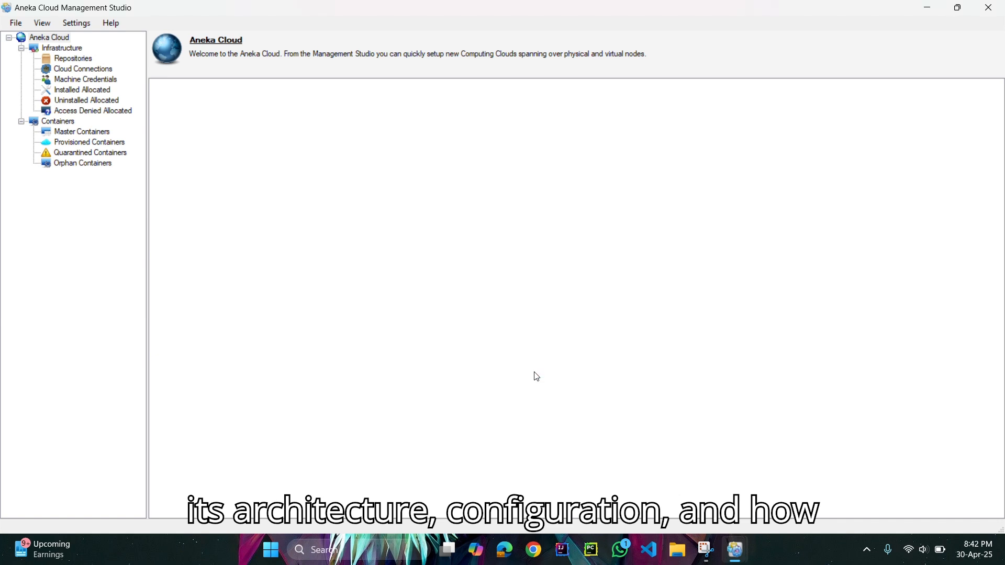
Open the form for adding a new Aneka node to the cloud.
click(21, 38)
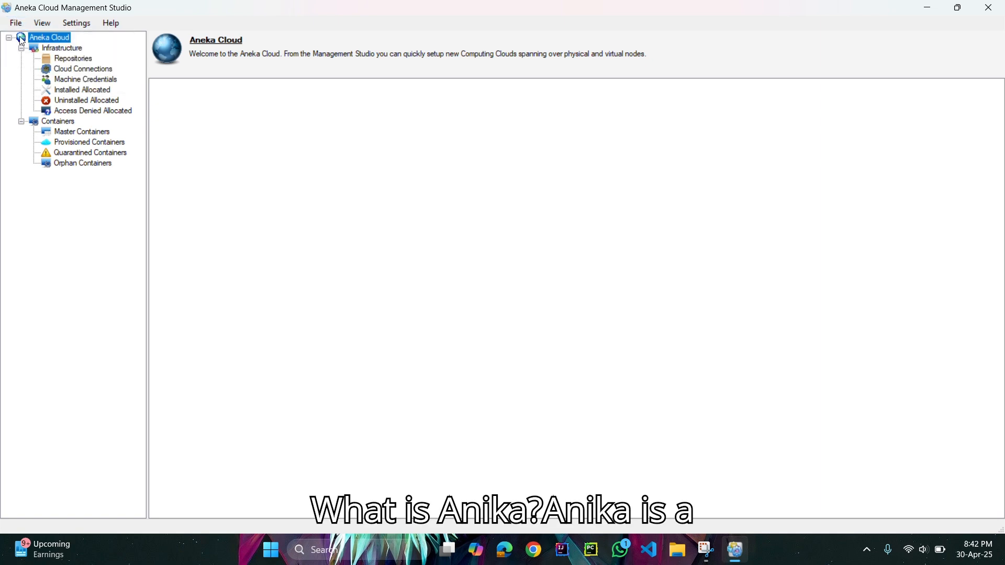
click(16, 23)
click(29, 34)
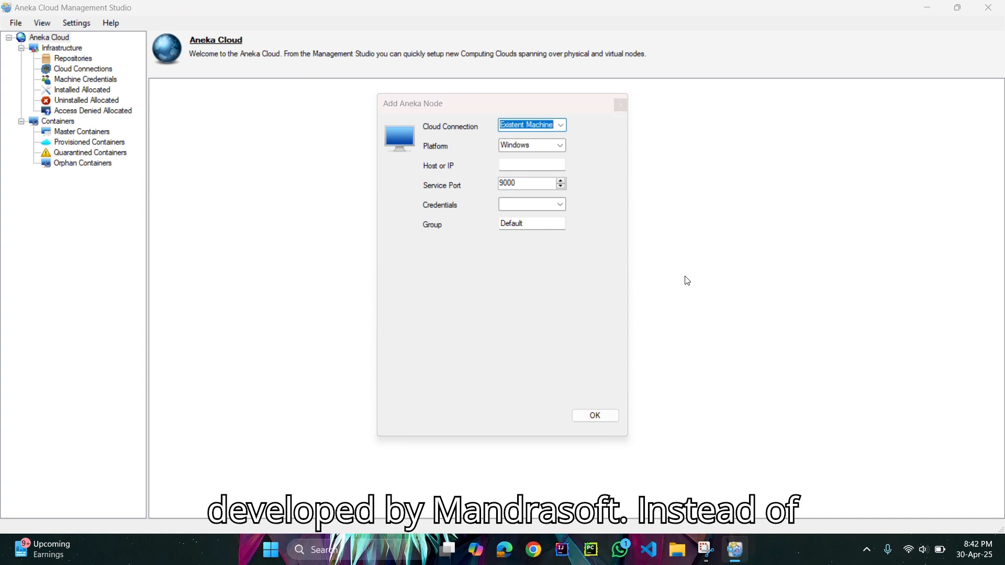
Run ipconfig in a Command Prompt window and copy the Wi-Fi adapter's IPv4 address.
key(super+r)
key(Return)
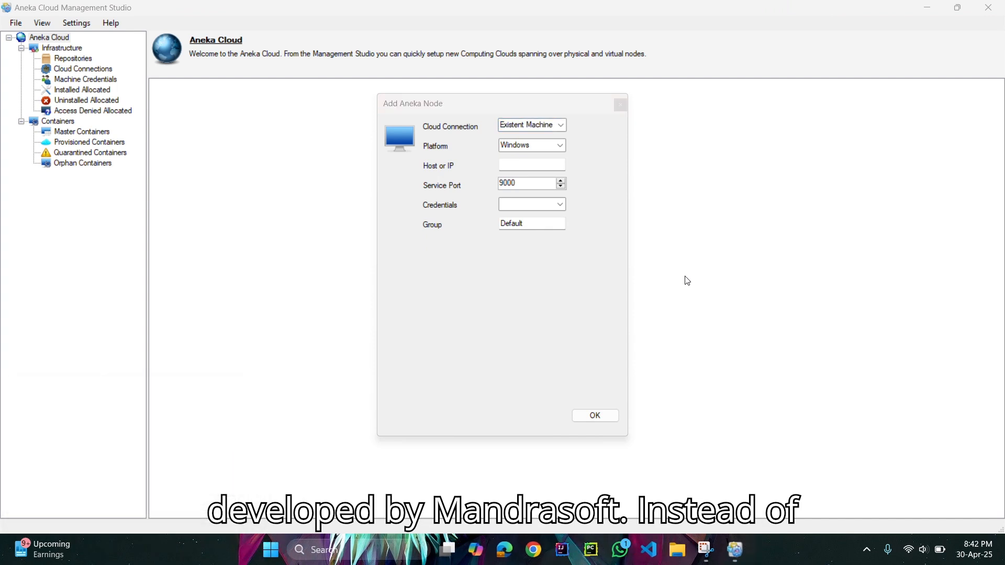
text(ipconfig)
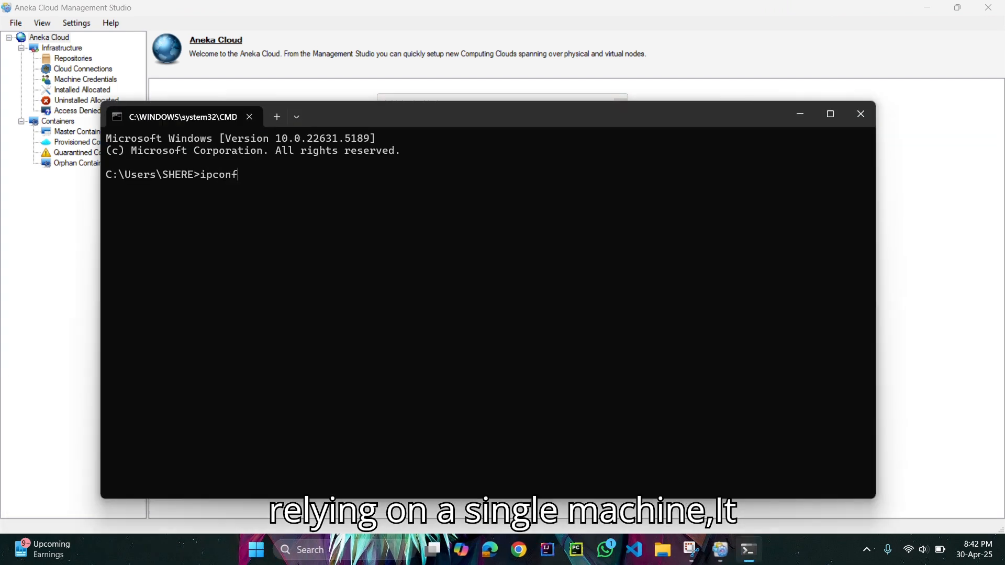
key(Return)
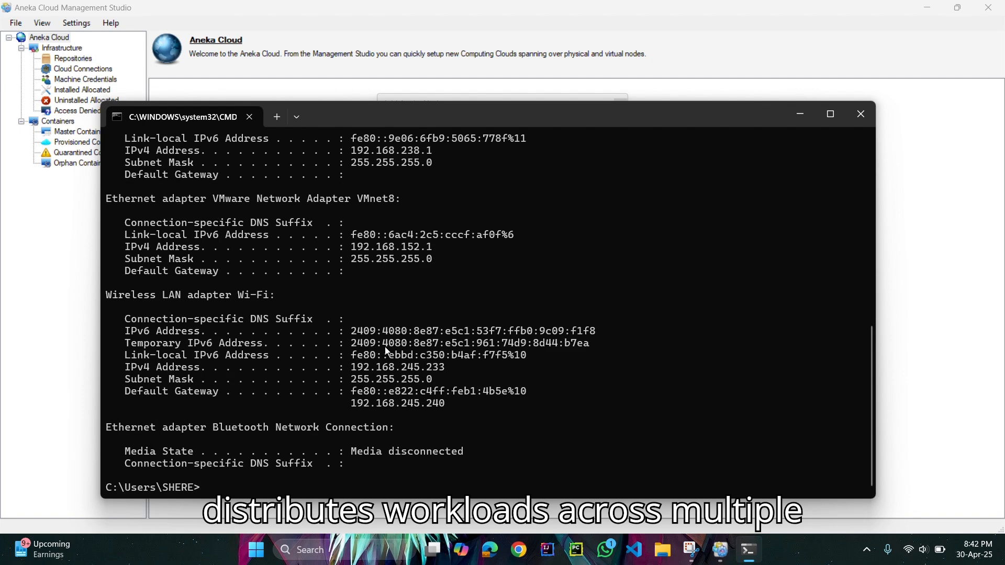
drag(352, 368, 443, 370)
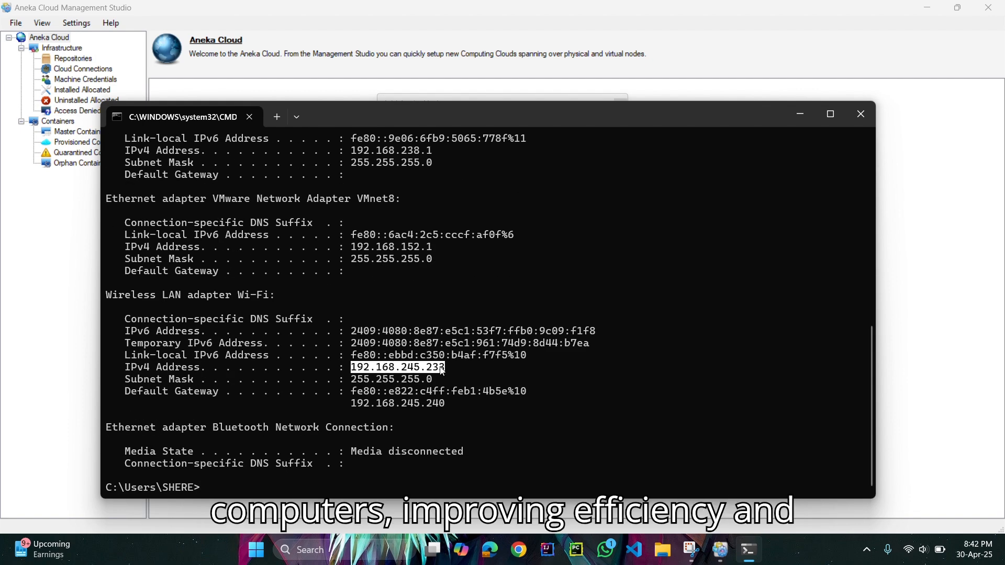
key(ctrl+c)
Switch back to Aneka Cloud Management Studio and enter the copied address 192.168.245.233 as the new node's host.
key(alt+Tab)
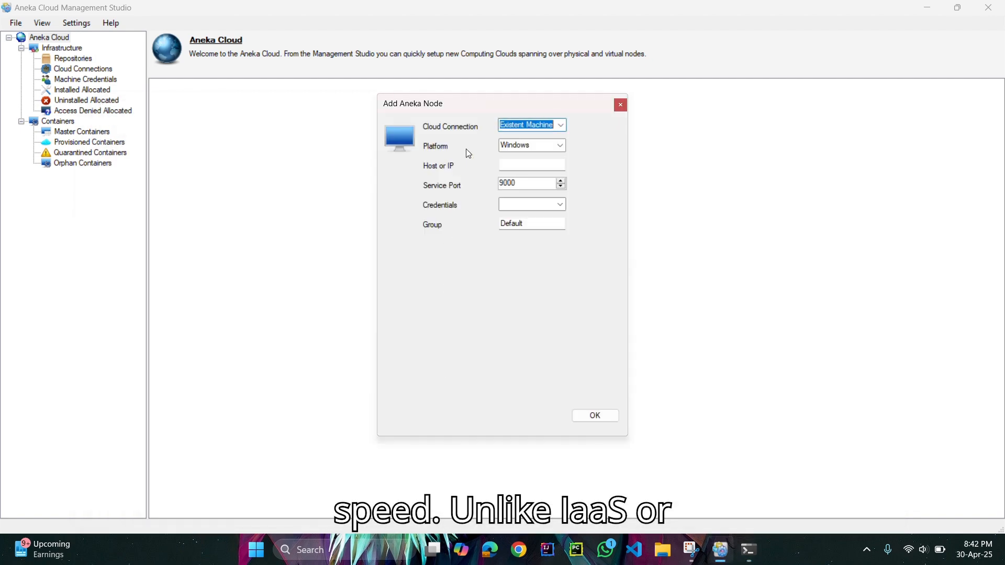
click(527, 161)
key(ctrl+v)
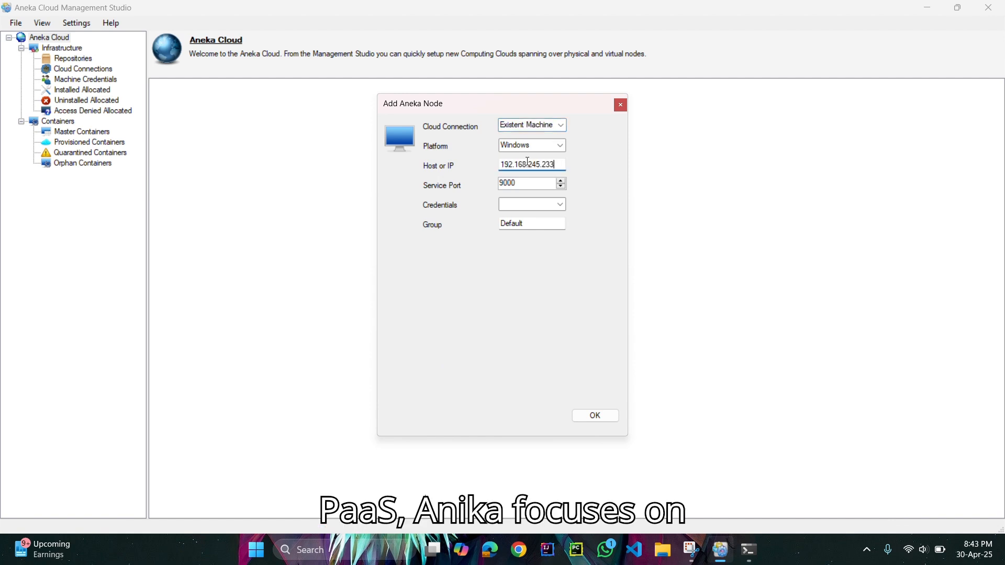
Create new machine access credentials with the user name and password for the node, and confirm adding it.
click(557, 204)
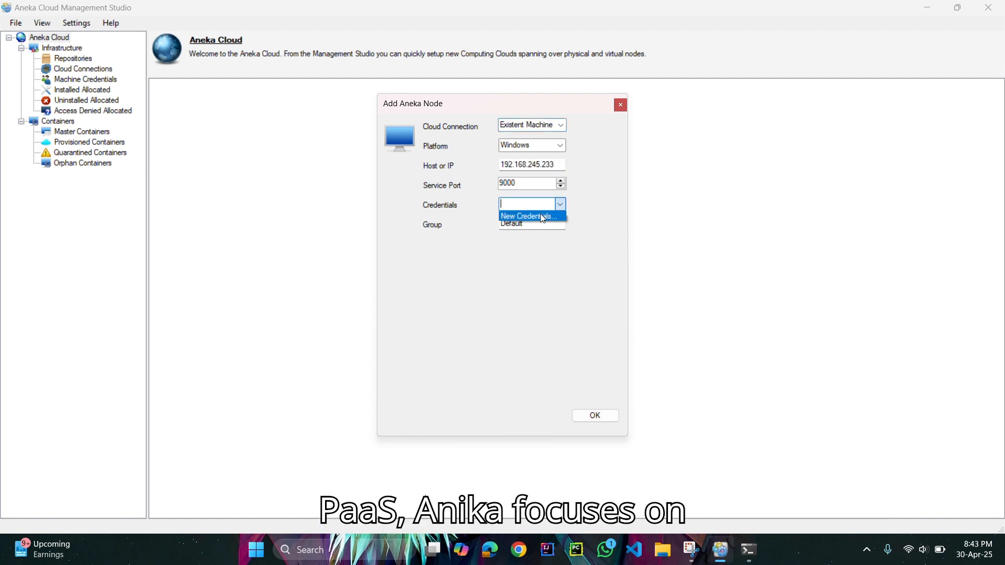
click(540, 213)
text(SHERE)
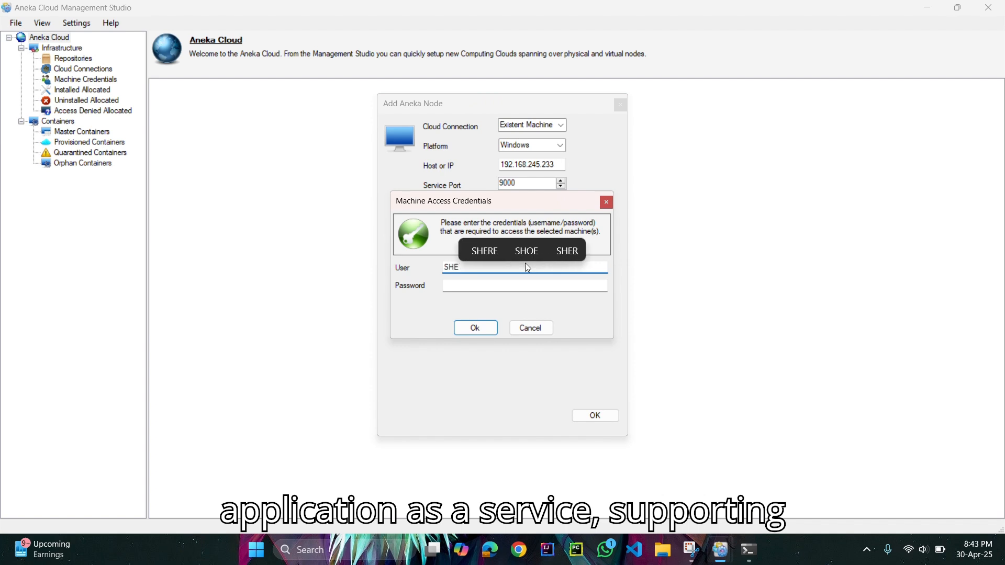
click(505, 283)
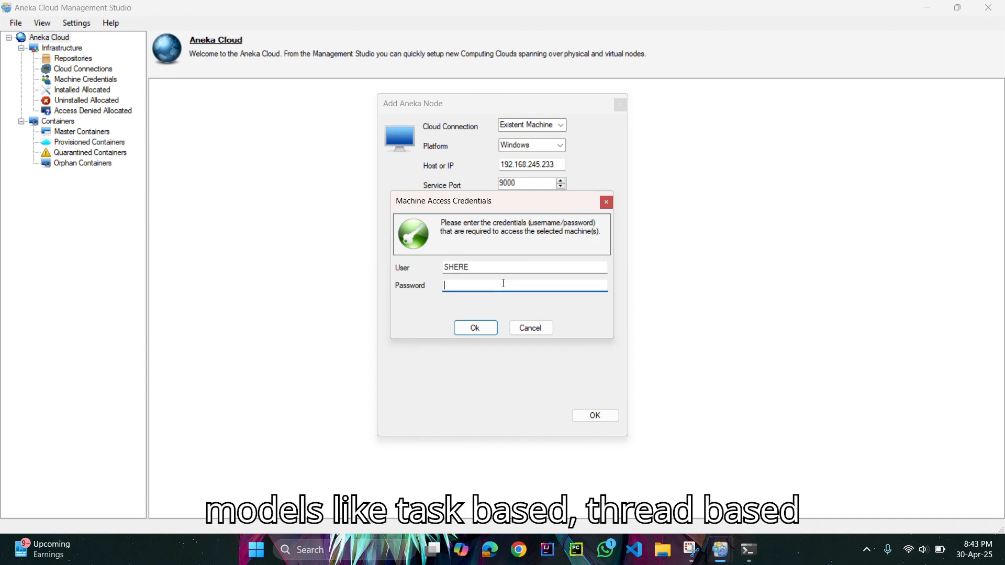
key(BackSpace)
key(BackSpace)
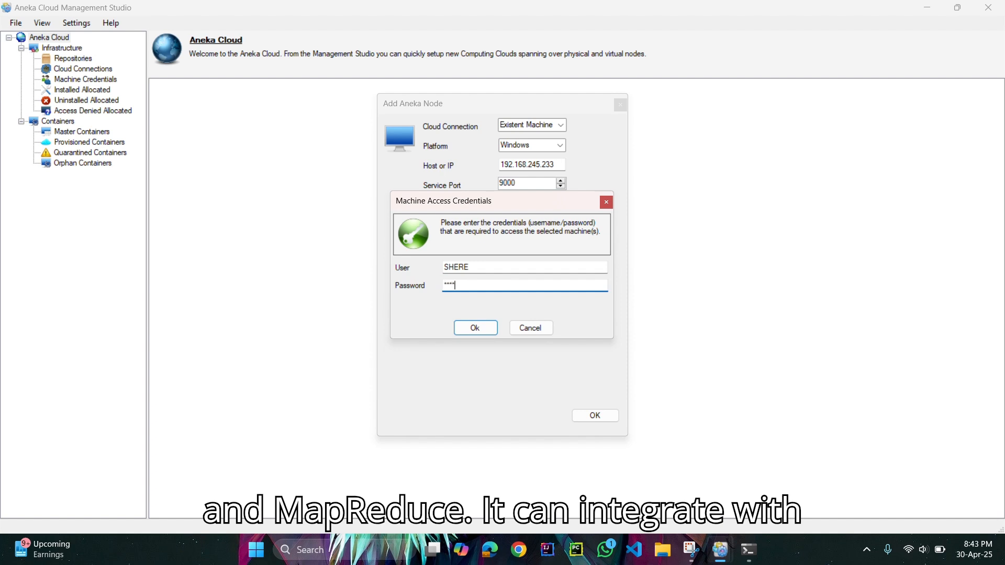
click(481, 331)
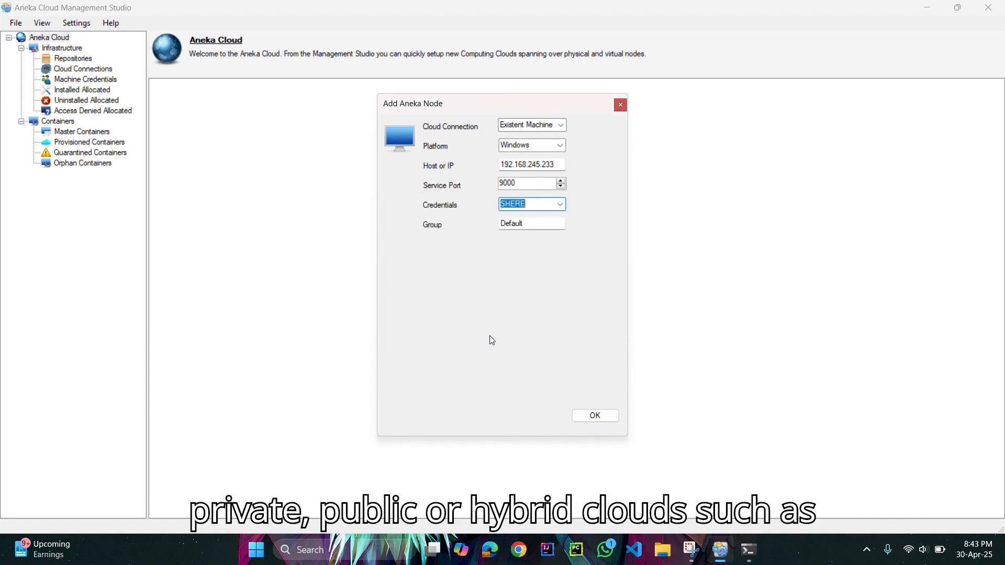
click(592, 413)
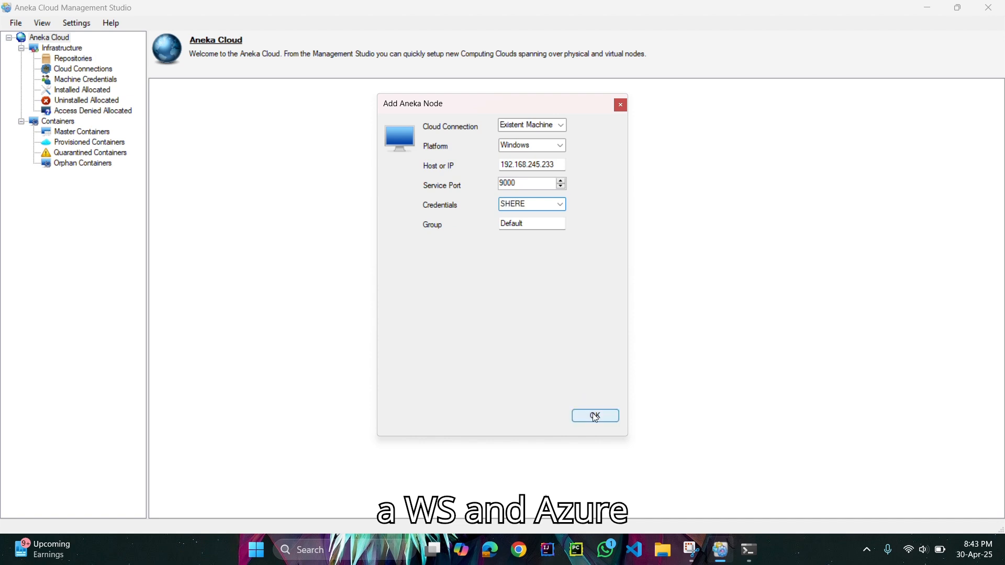
Install the Aneka daemon from the local repository on the uninstalled machine 192.168.245.233.
click(80, 104)
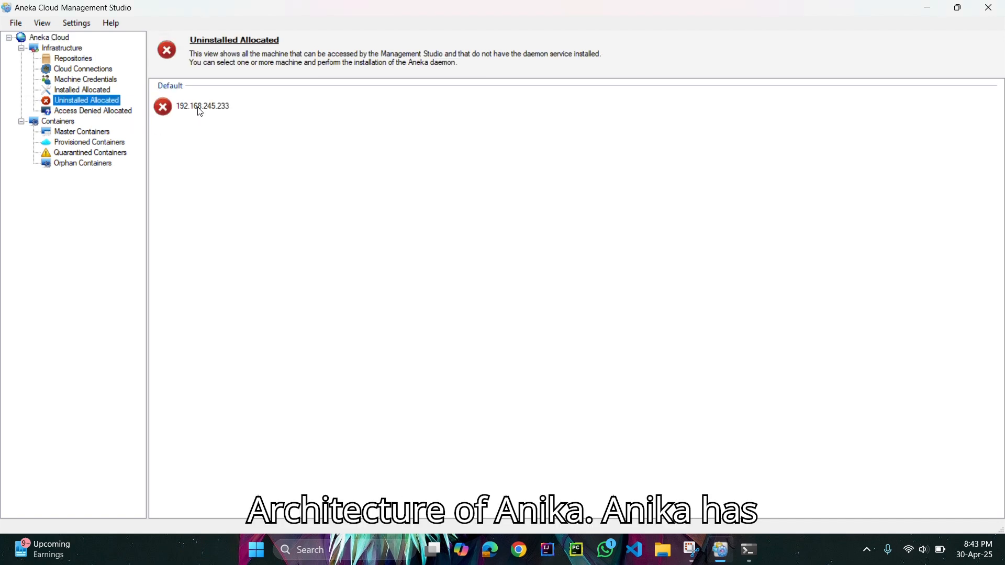
right_click(198, 108)
right_click(199, 108)
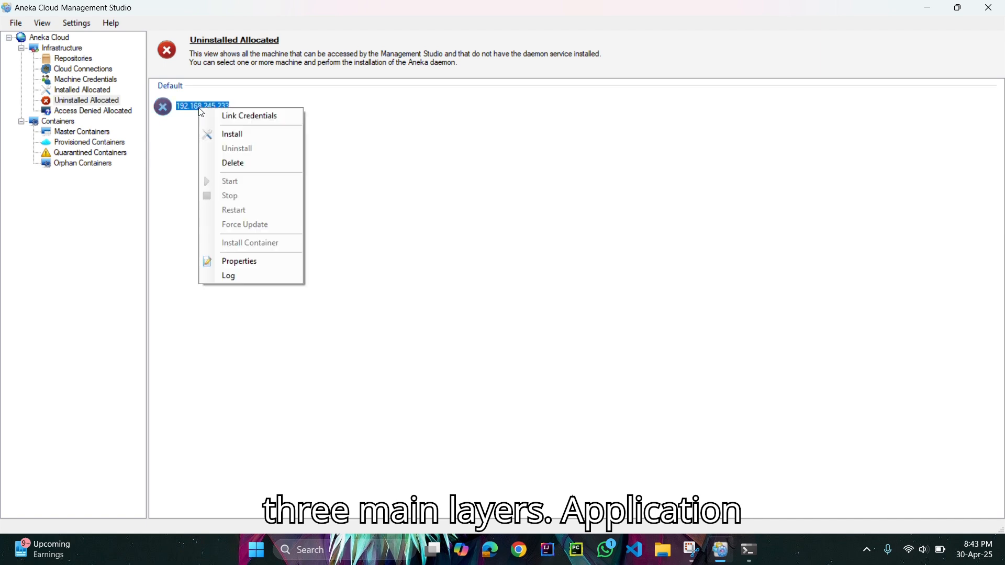
click(241, 140)
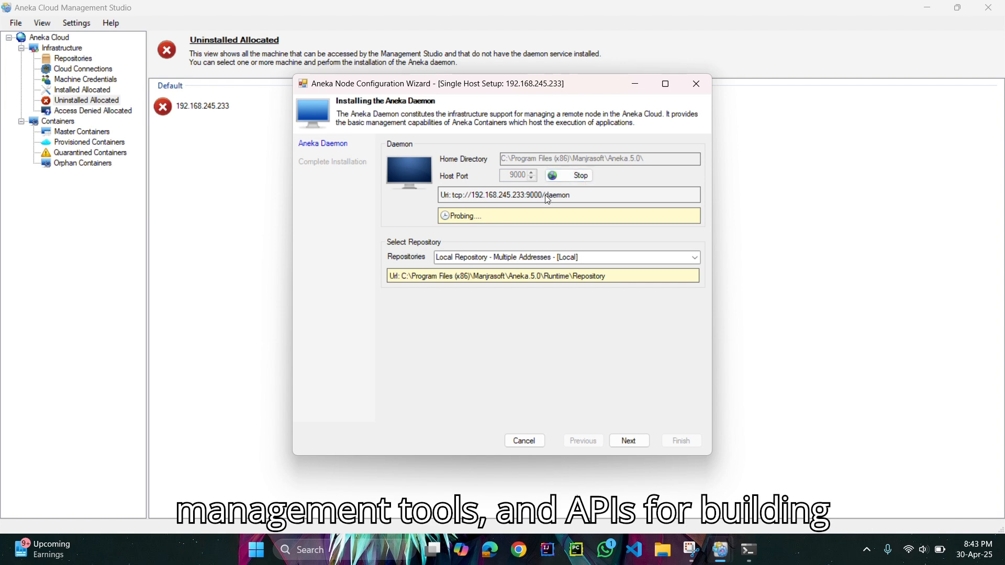
click(631, 441)
click(687, 444)
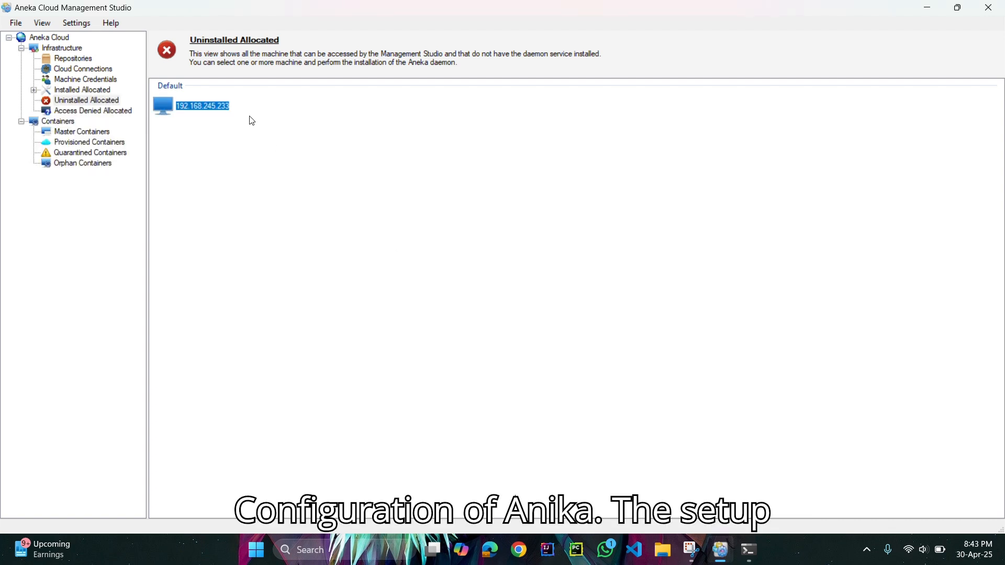
Start a container installation on the installed machine, giving 192.168.245.233 as the container's public IP.
click(90, 91)
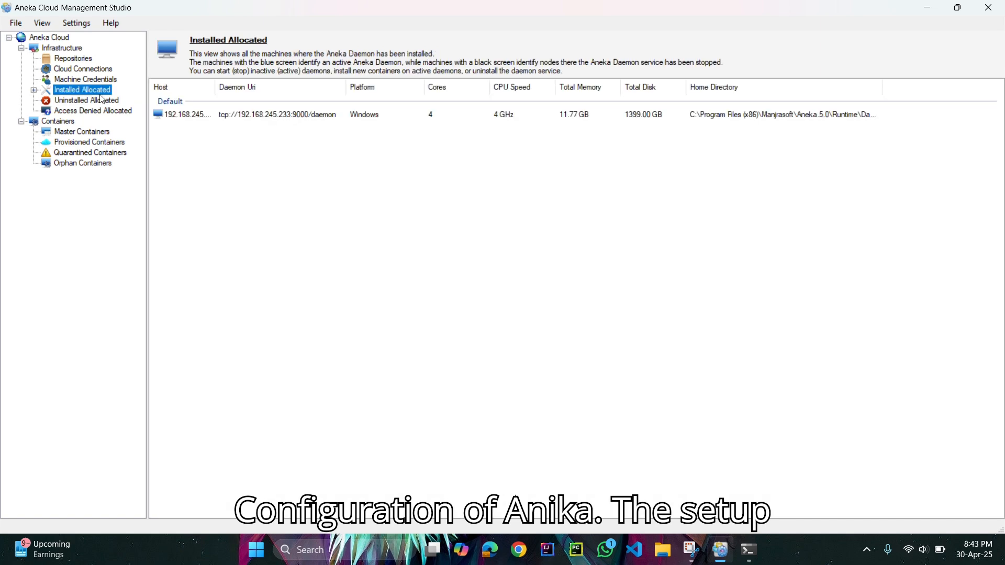
right_click(194, 117)
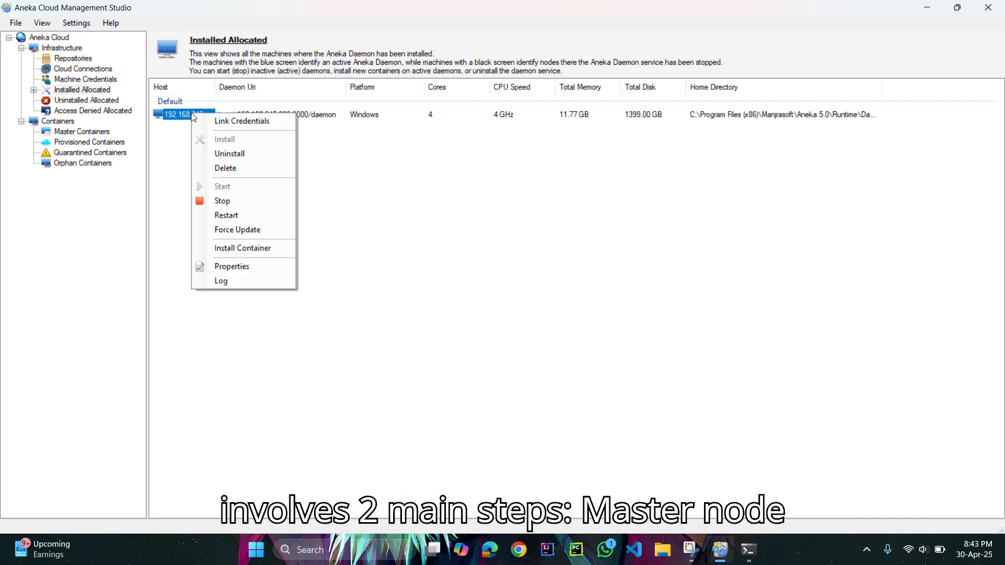
click(234, 253)
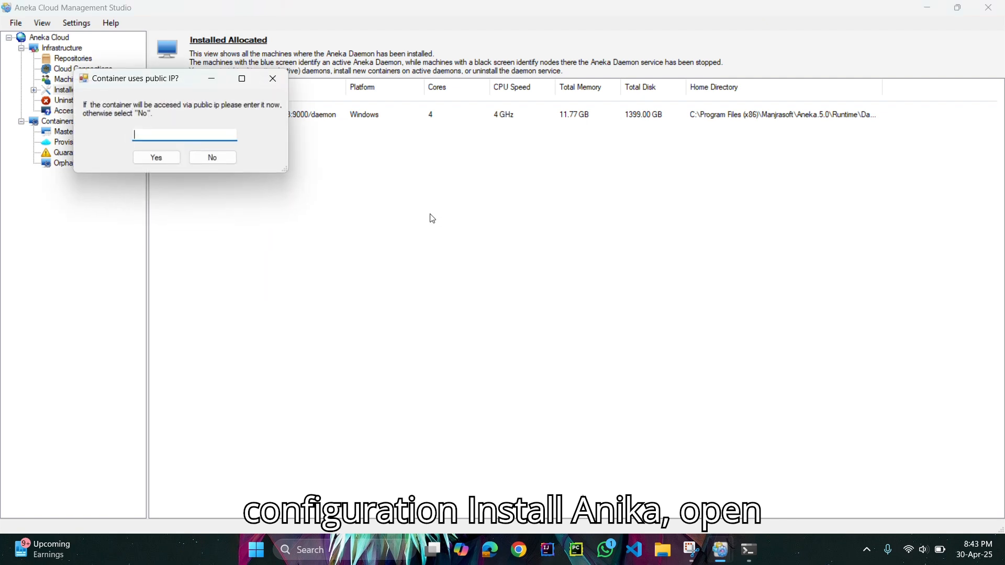
key(ctrl+v)
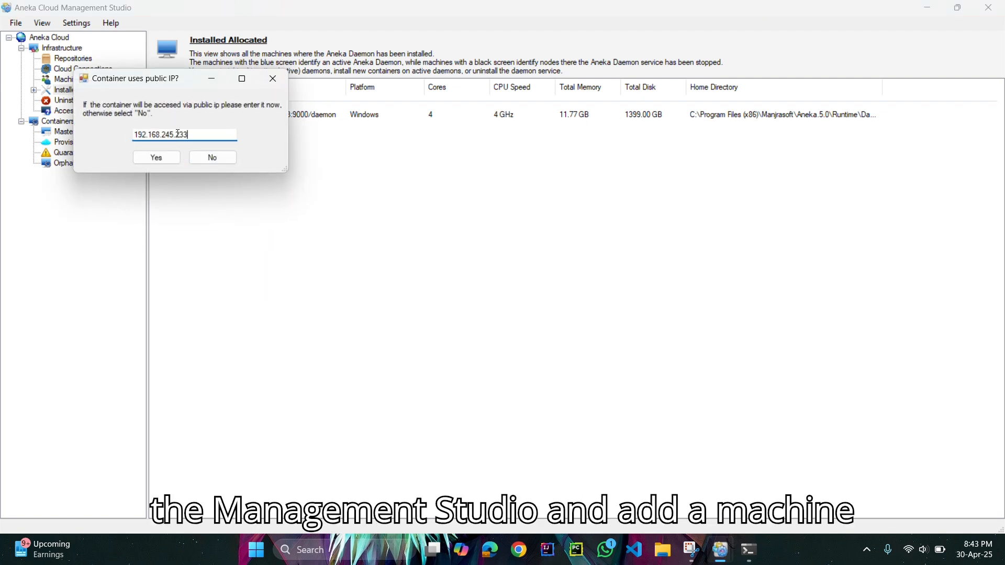
click(157, 158)
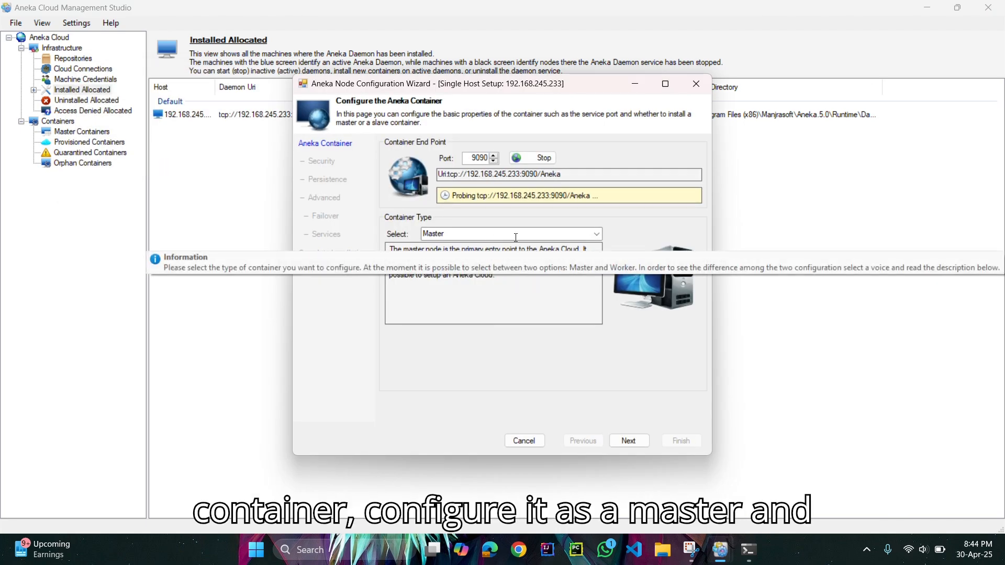
Accept the Master container type on port 9090 with secure communication off and default persistence, continuing to the advanced settings.
click(630, 441)
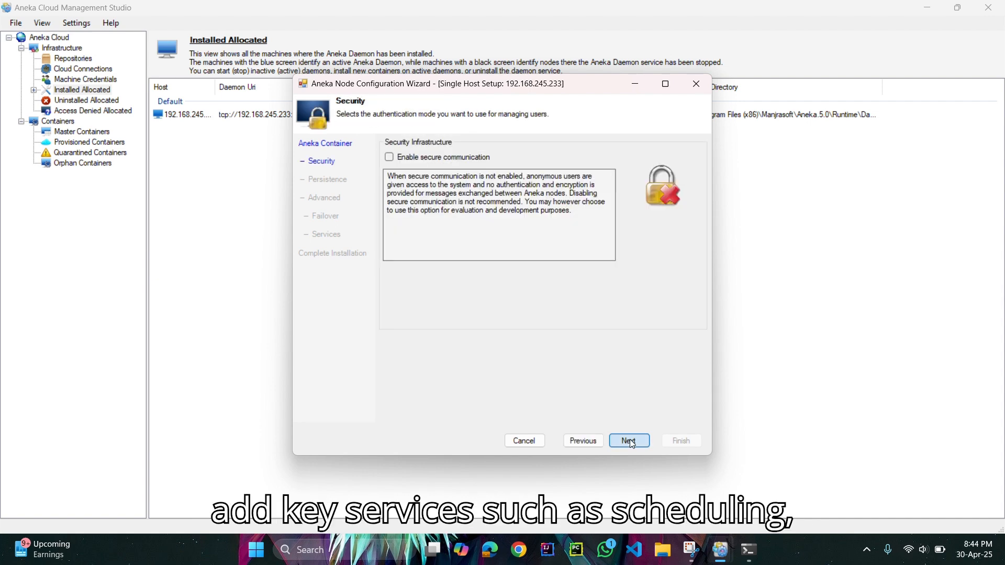
click(631, 441)
click(631, 441)
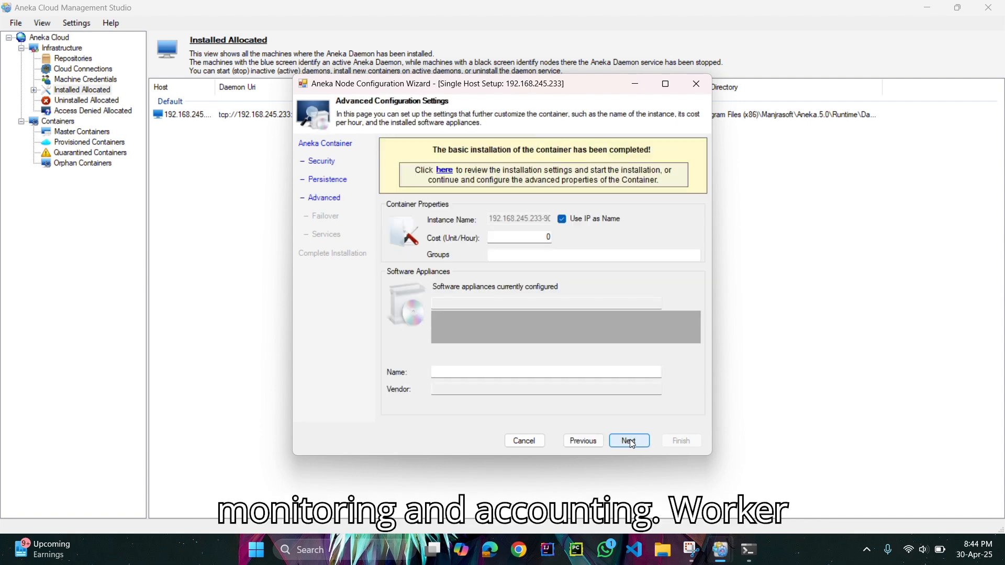
Set the container's cost to 25 units per hour and its group to MasterGroup.
click(545, 238)
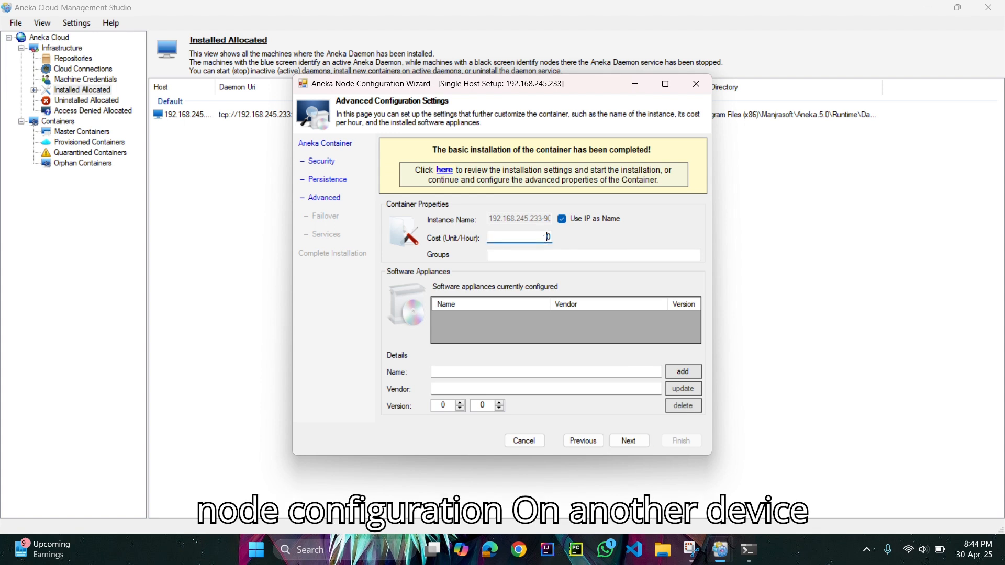
text(25)
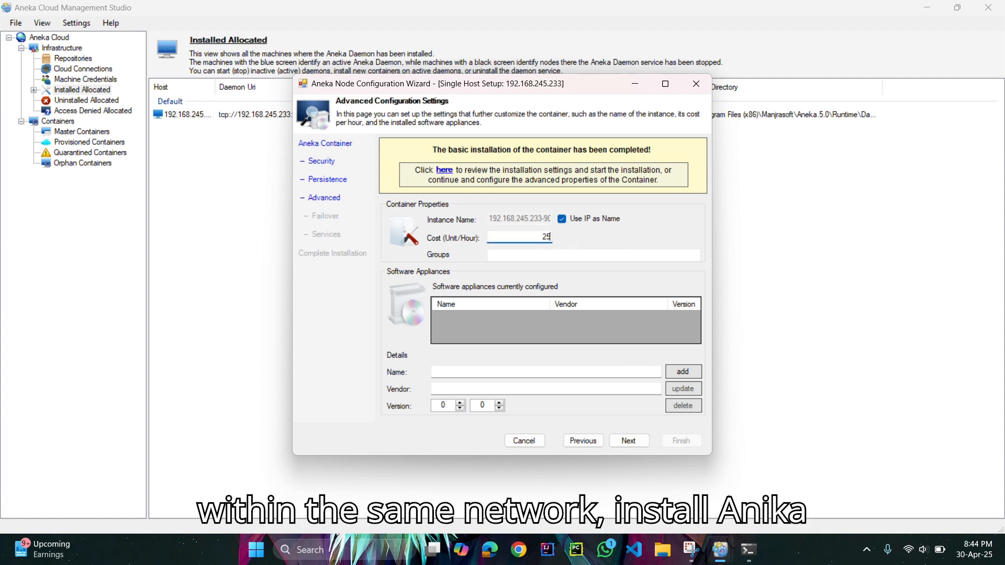
click(546, 253)
text(Master)
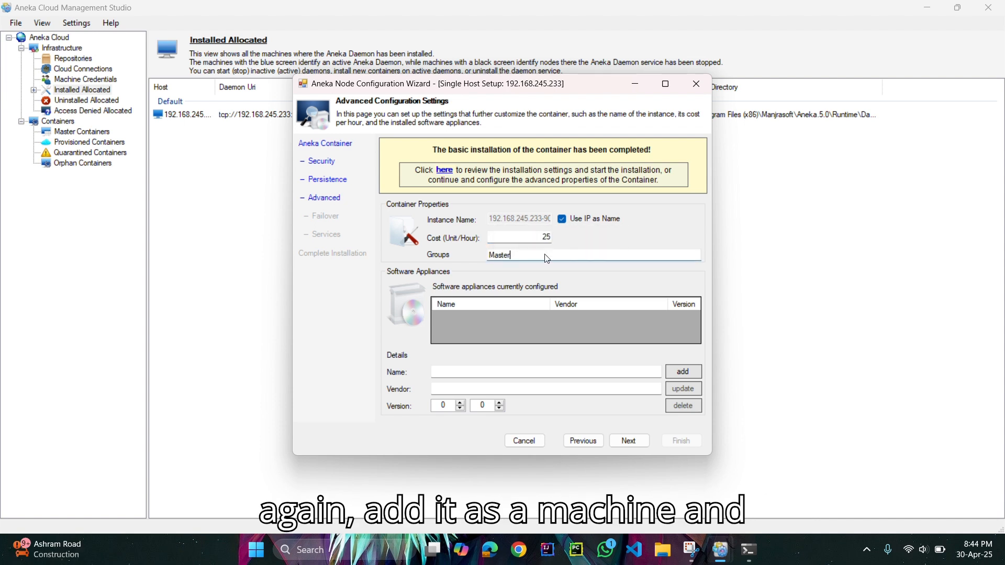
text(Grouo)
key(BackSpace)
text(p)
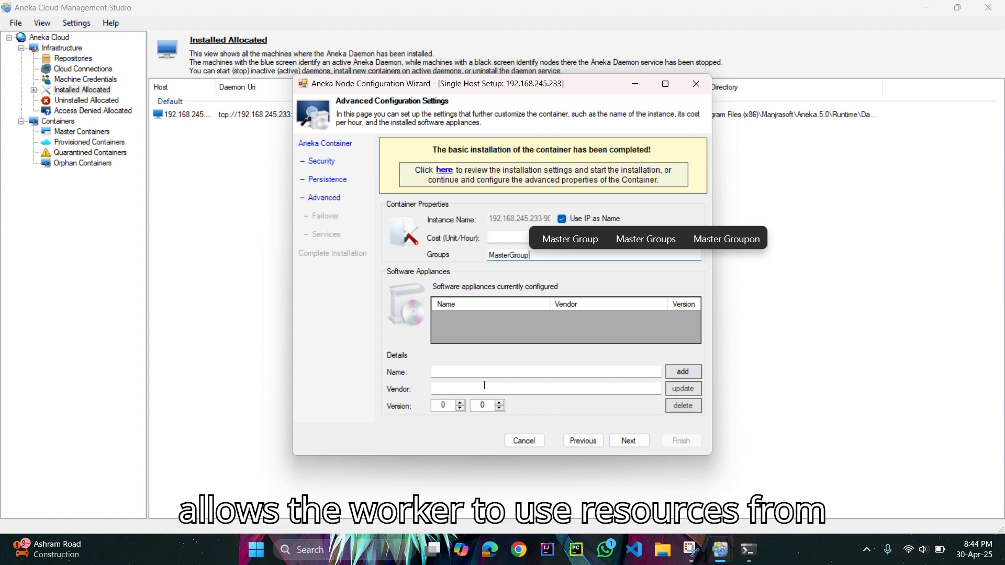
Add a software appliance named Scheduling Service with vendor Aneka and version 1.0.
click(480, 375)
text(Scheduling S)
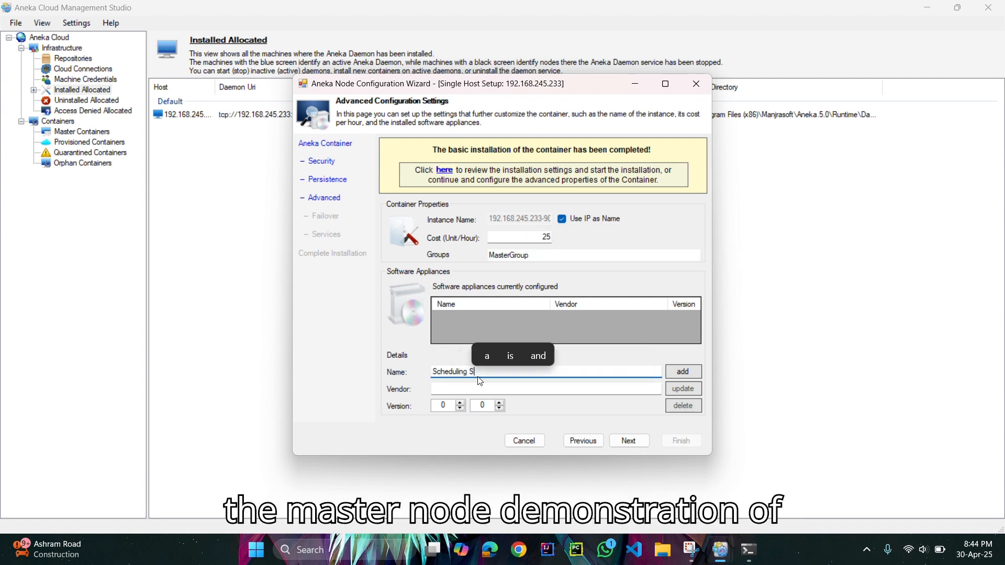
text(ervice)
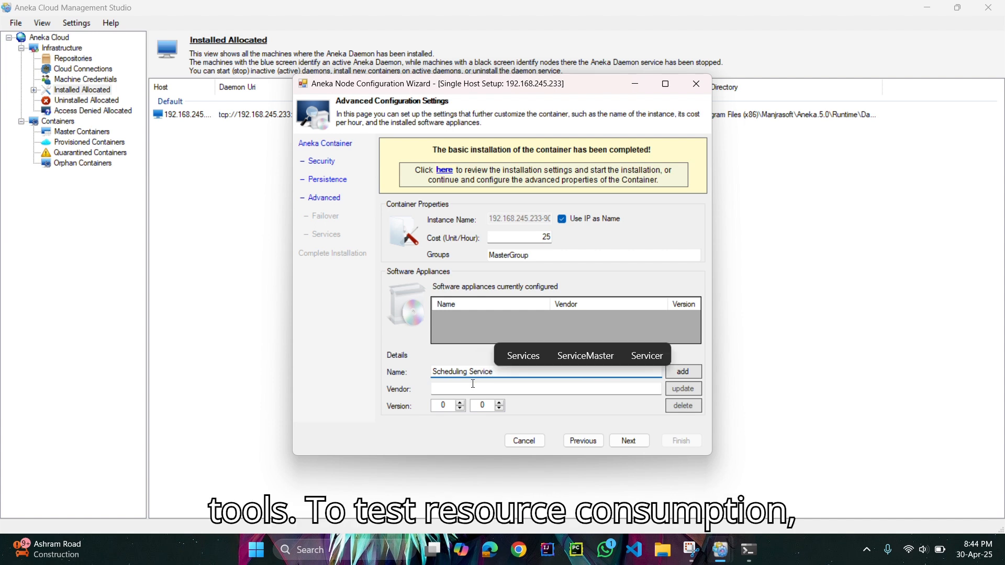
click(477, 388)
text(Aneka)
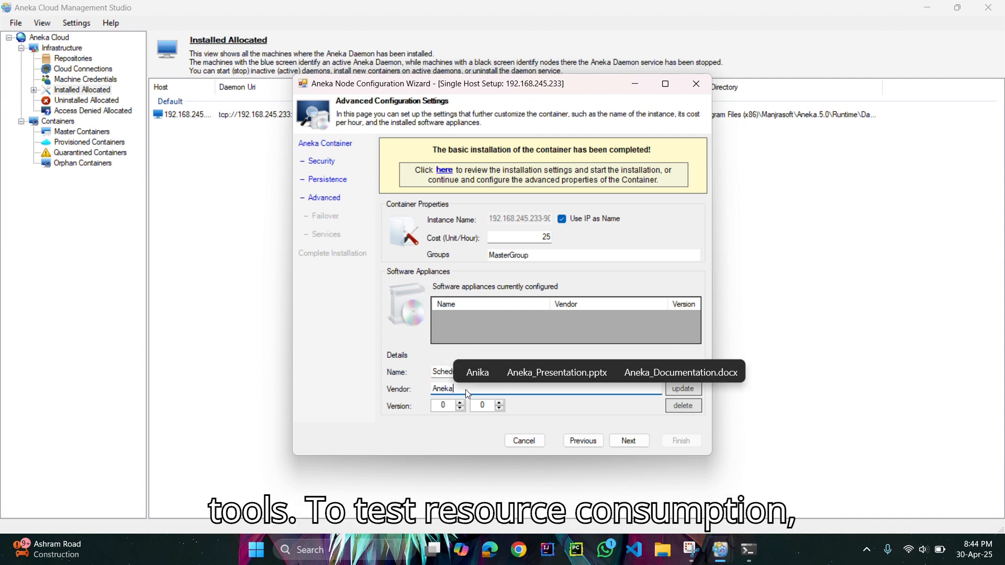
click(459, 403)
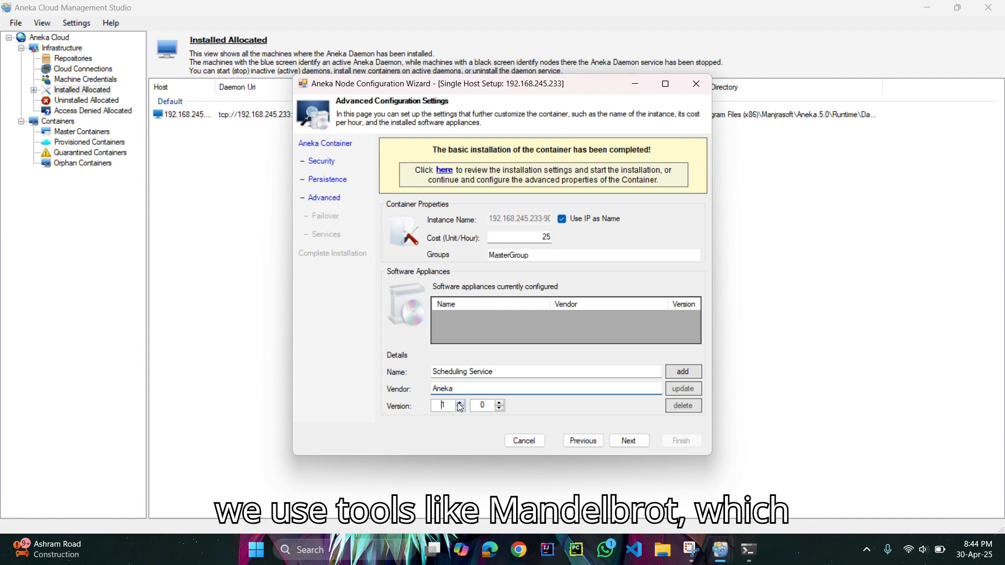
click(675, 375)
Add a second software appliance named Accounting Service with vendor Aneka and version 1.0.
double_click(470, 371)
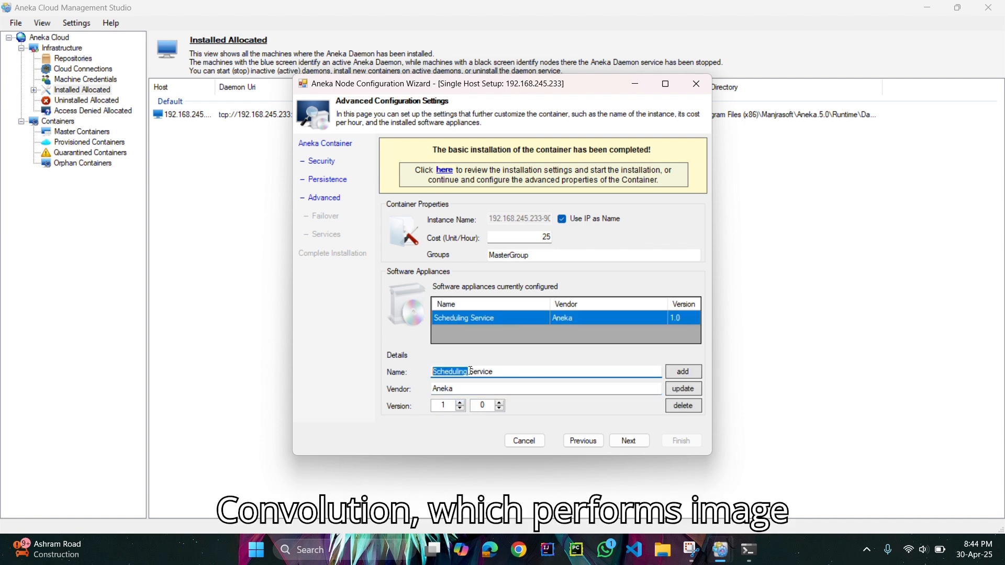
text(Accoung)
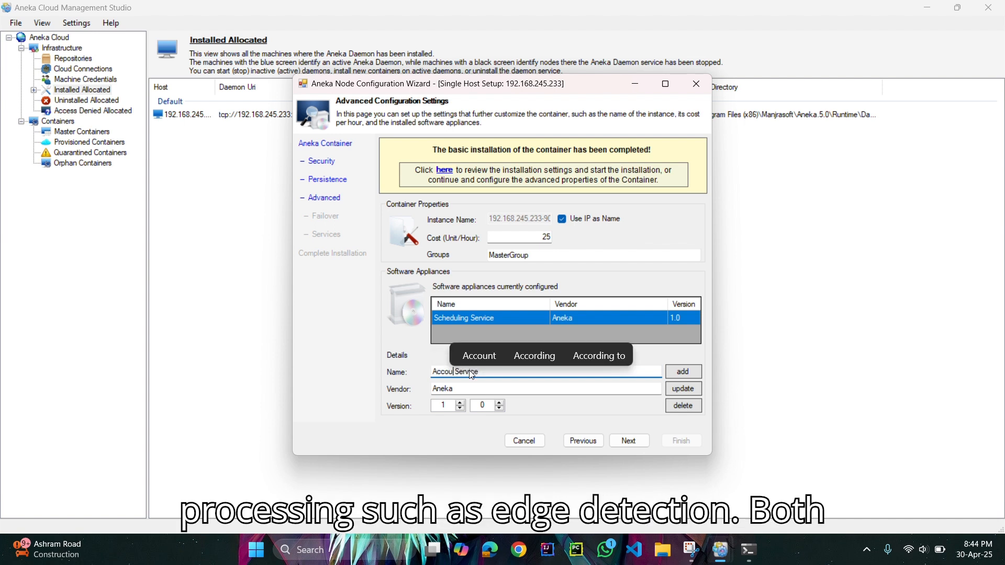
key(BackSpace)
text(i)
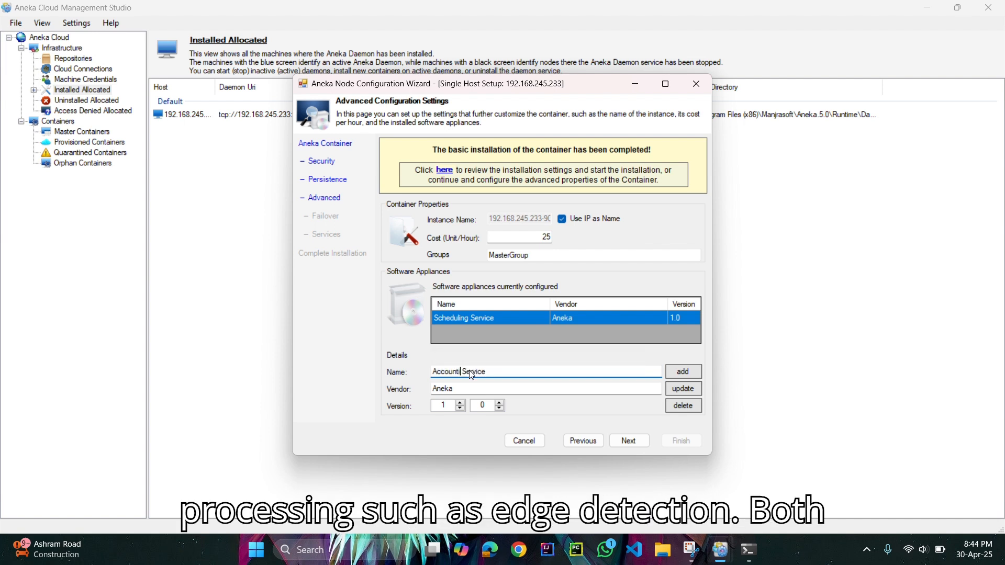
text(ng)
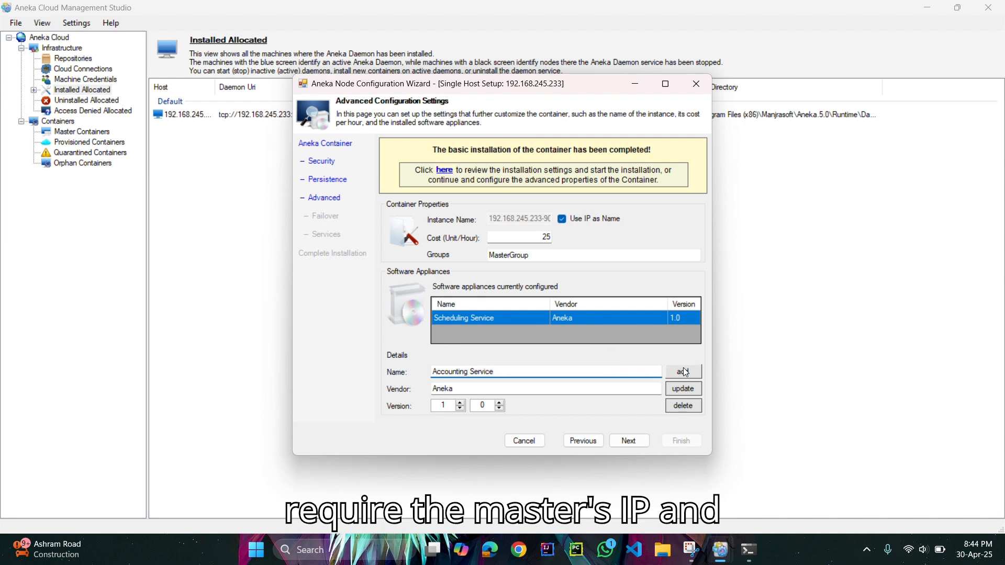
click(686, 372)
Add a third software appliance named Monitoring Service, keeping vendor Aneka and version 1.0.
double_click(468, 372)
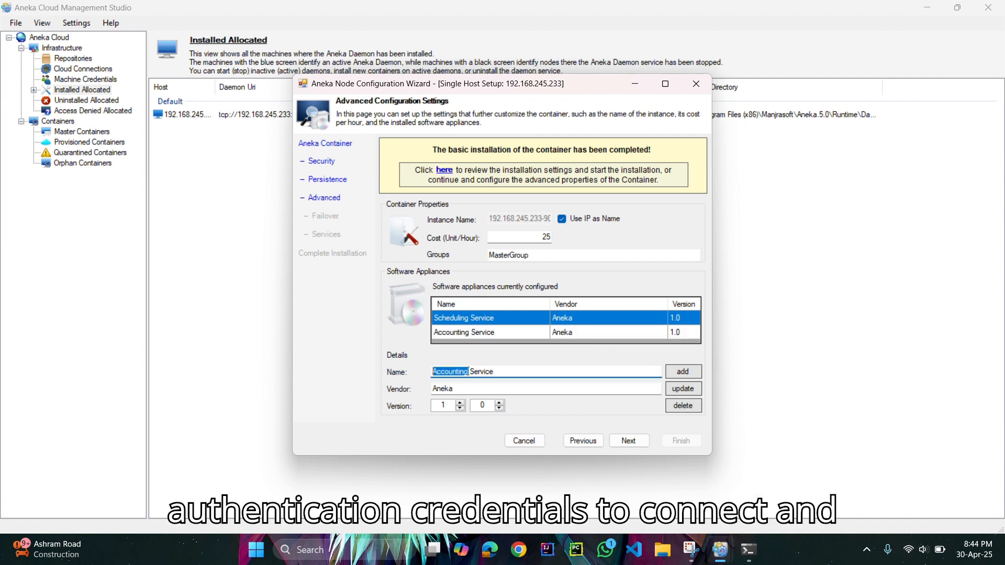
text(Monitorin)
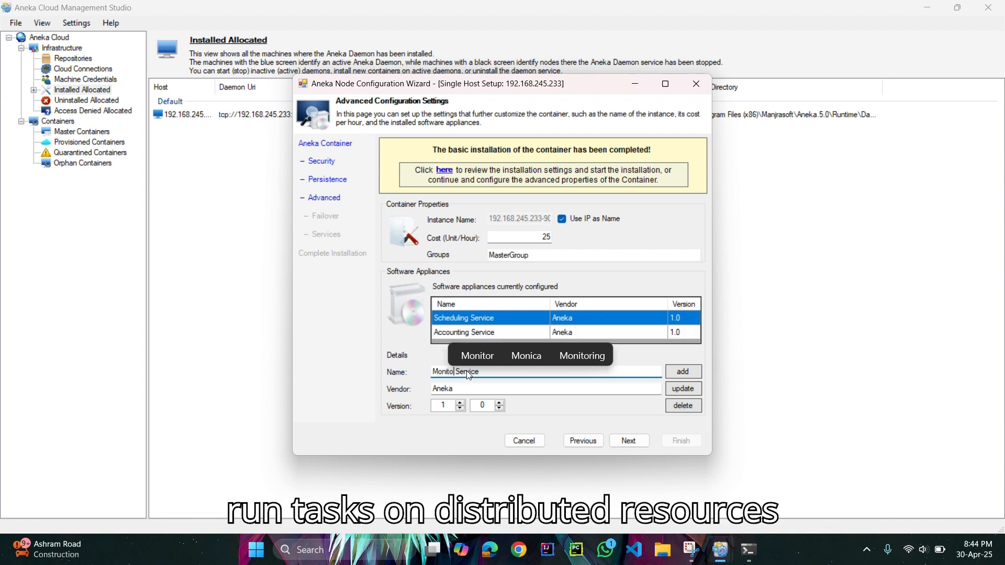
text(g)
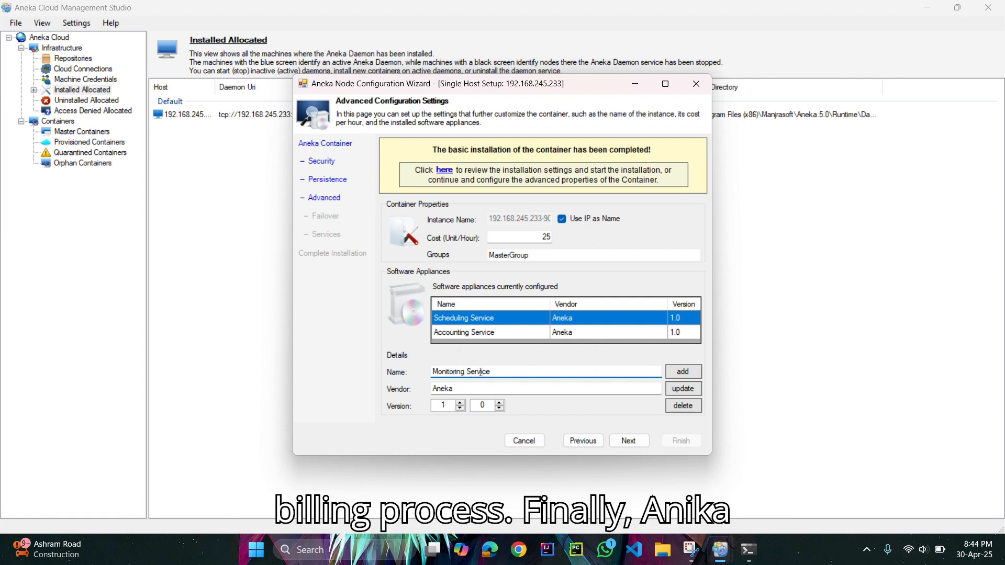
click(681, 372)
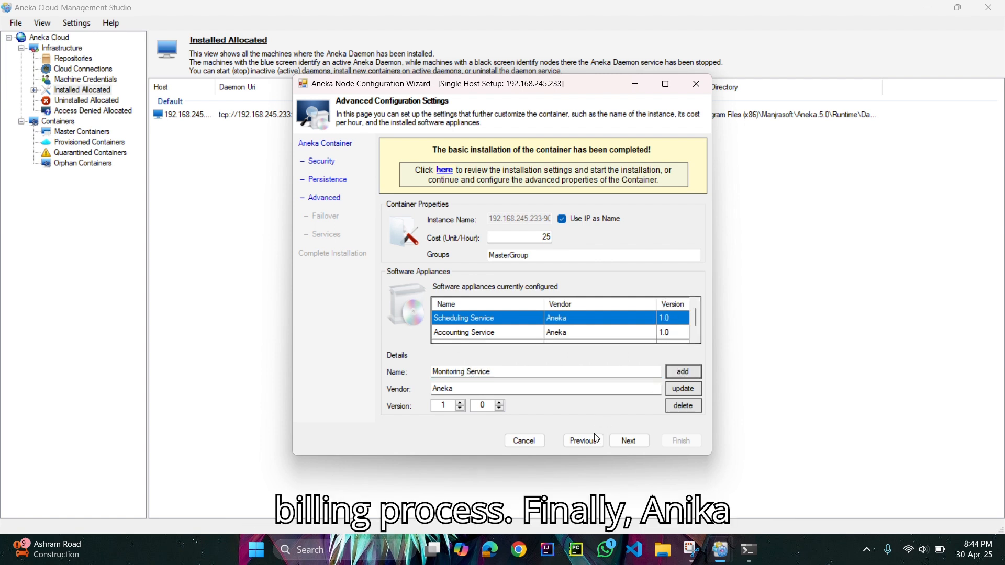
Leave failover disabled and enable the DiscoveryService, TaskExecutionService, ThreadExecutionService and MapReduceExecutor services for the master container.
click(620, 442)
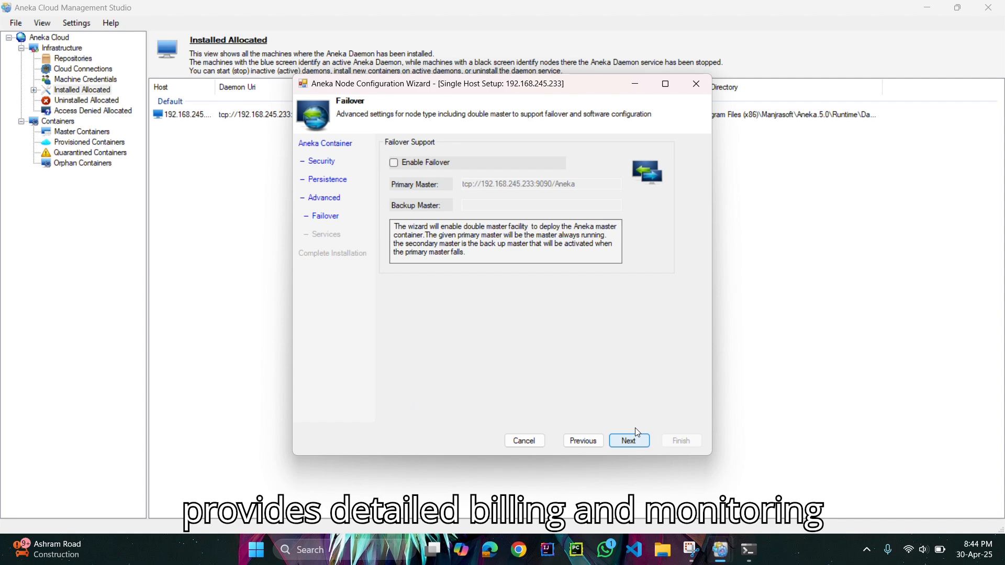
click(622, 440)
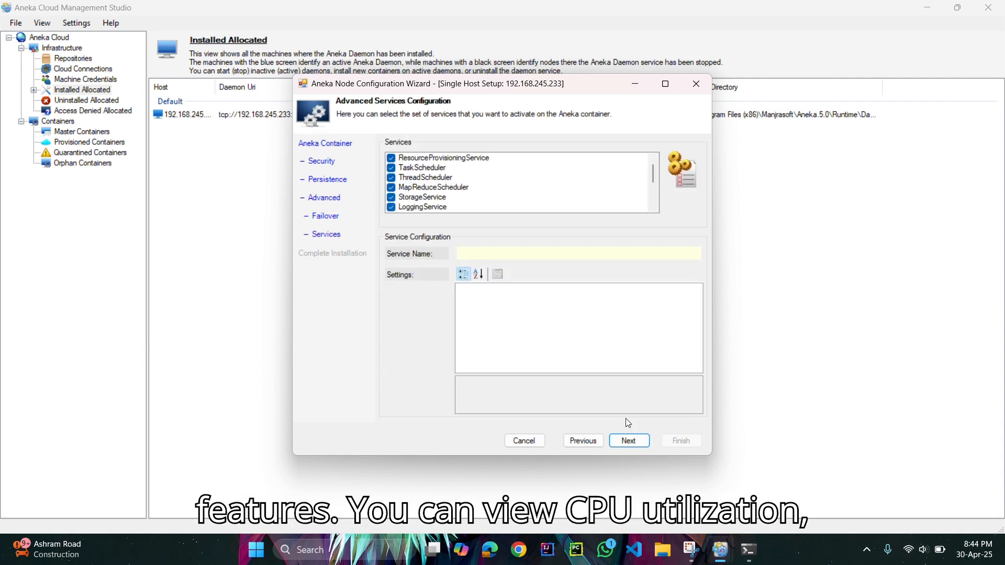
scroll(468, 209, down, 2)
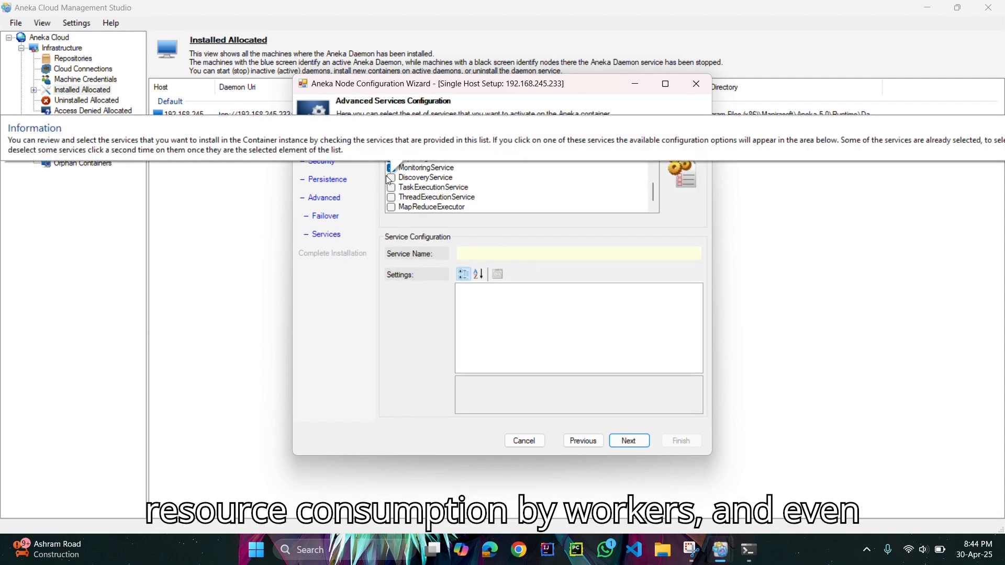
click(391, 179)
click(391, 179)
click(391, 190)
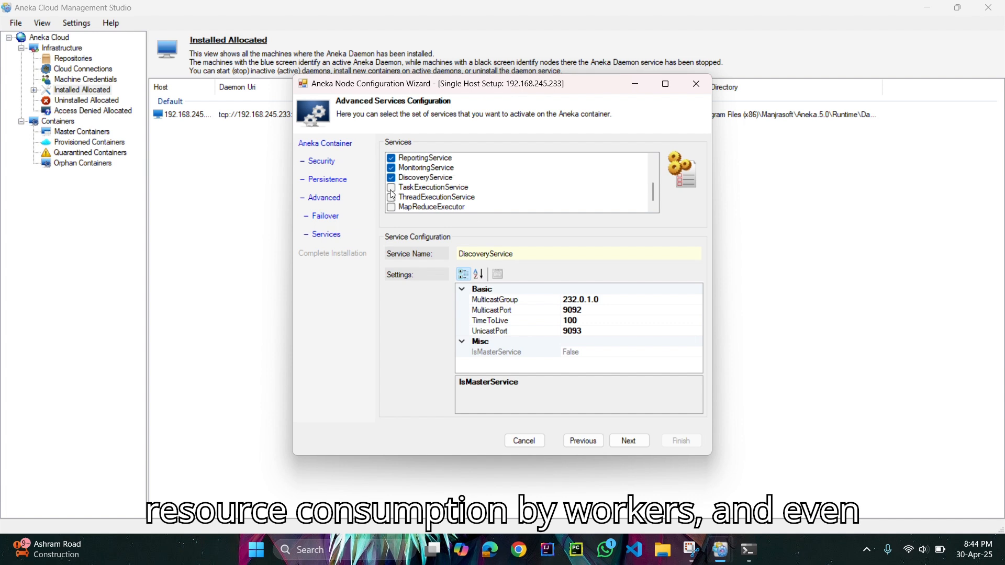
click(391, 197)
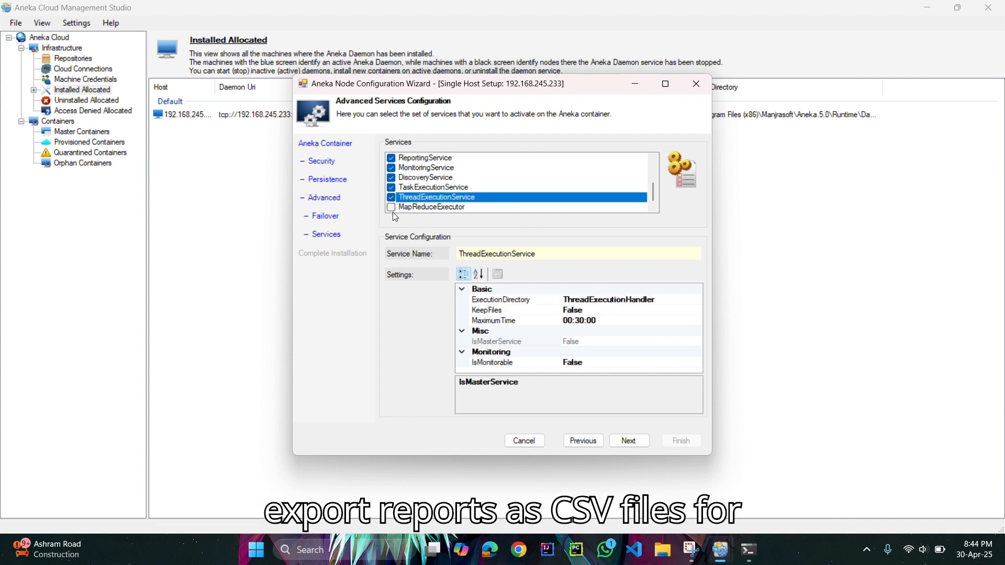
click(392, 209)
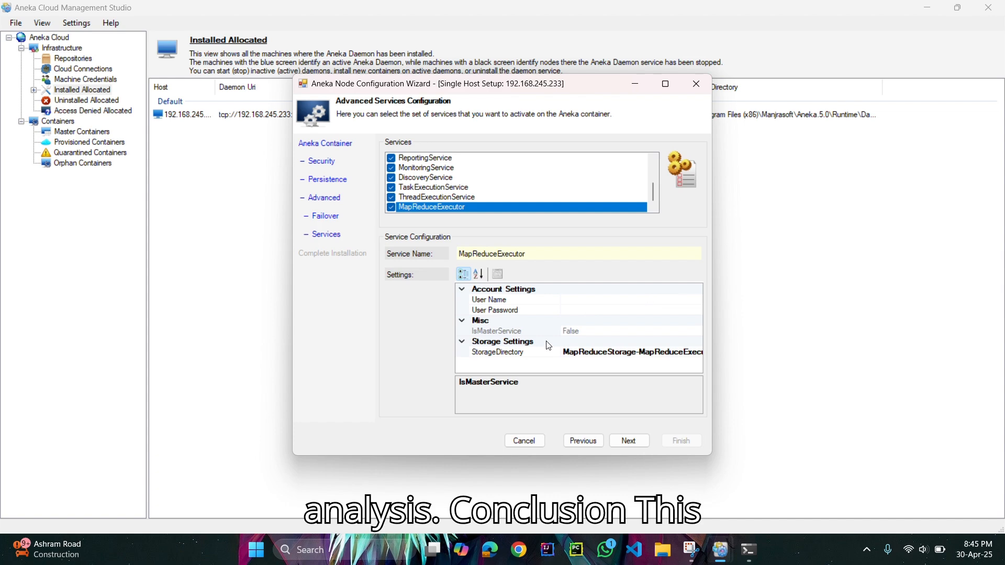
Finish the configuration to install the master container and view the list of master containers.
click(628, 441)
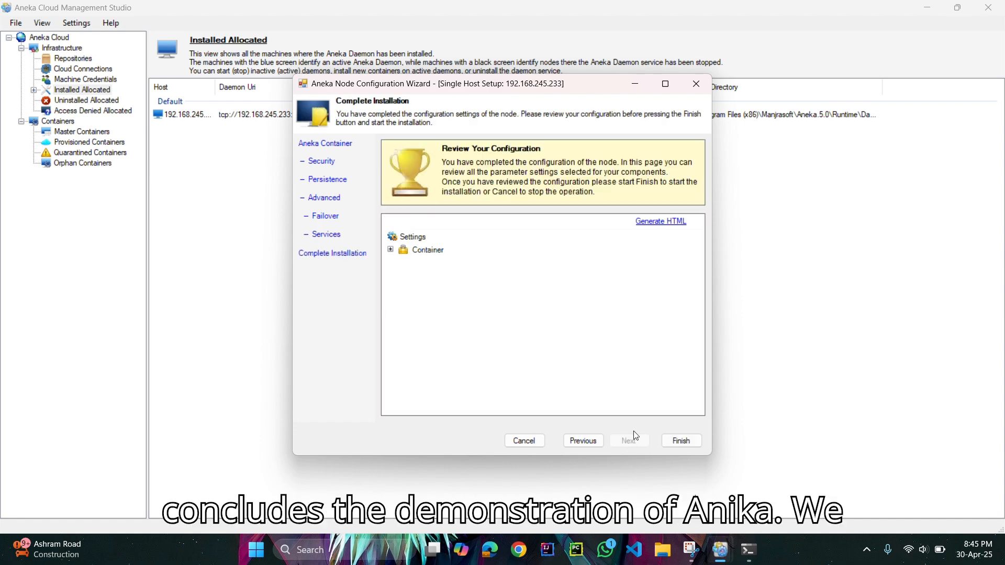
click(680, 441)
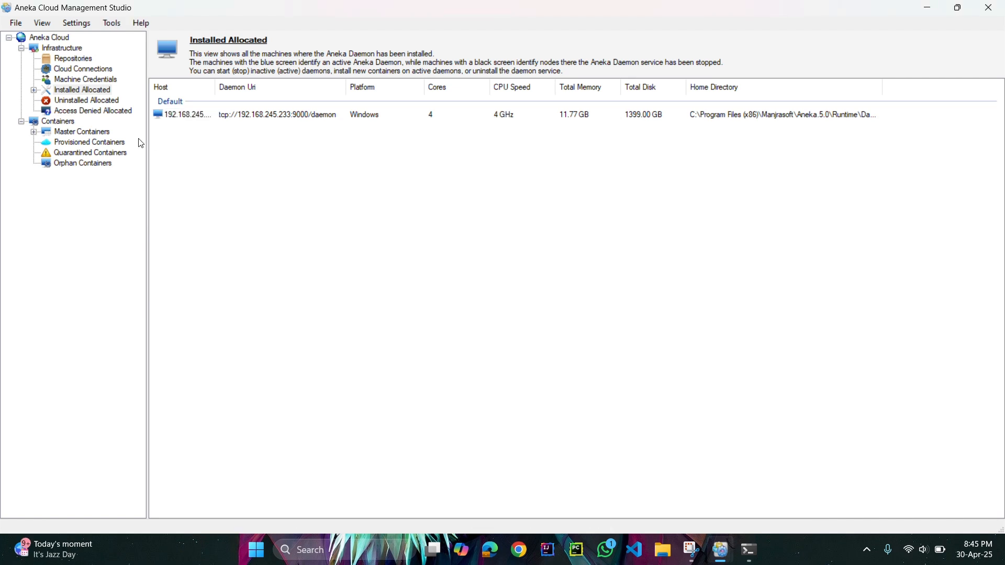
click(84, 132)
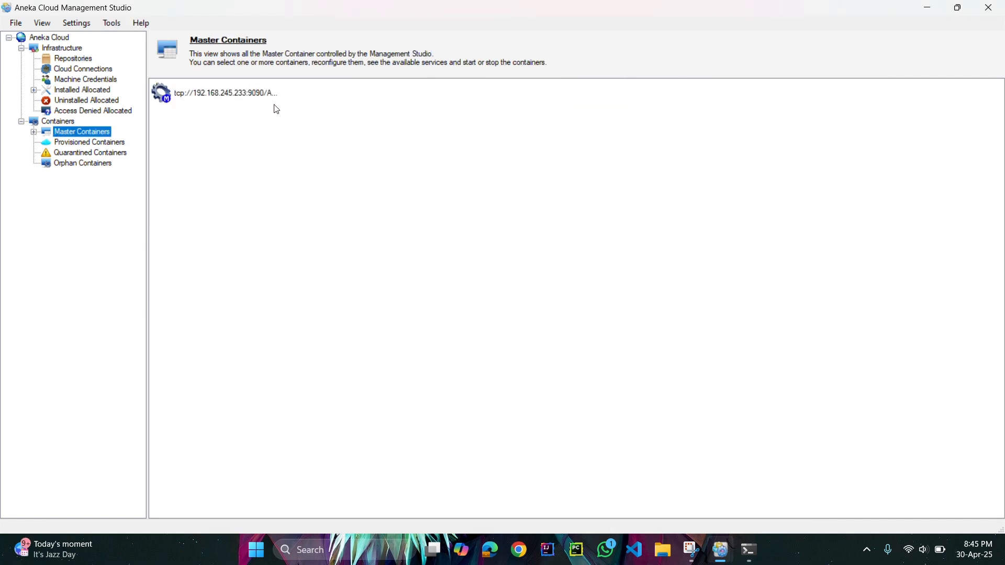
Start another container installation on the installed machine, giving localhost as the container's public IP.
click(83, 90)
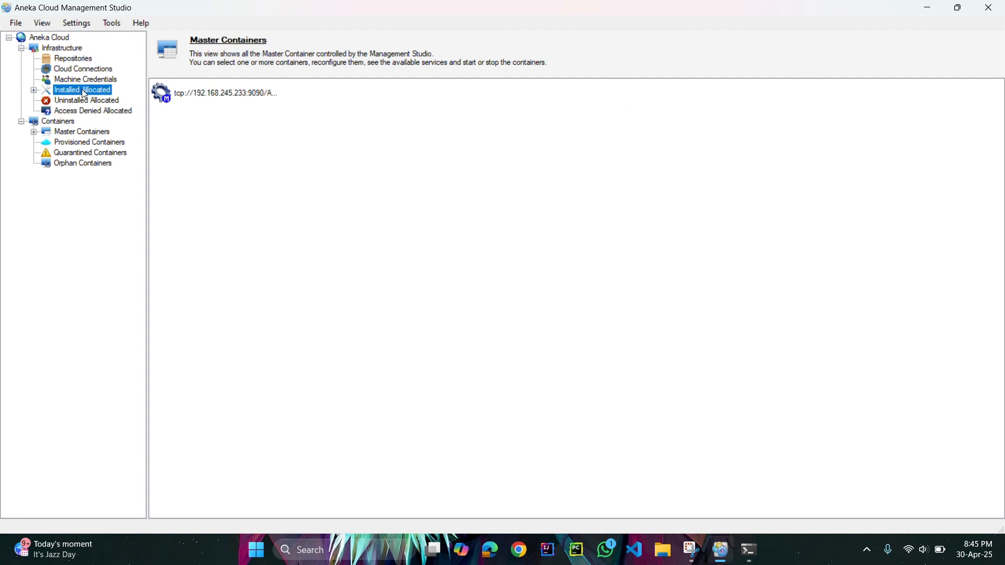
right_click(267, 118)
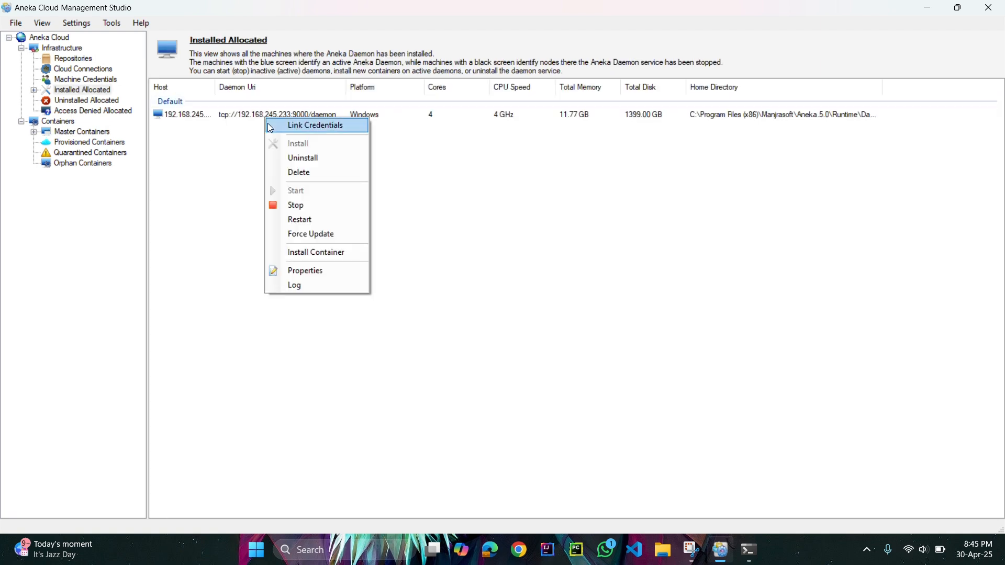
click(304, 254)
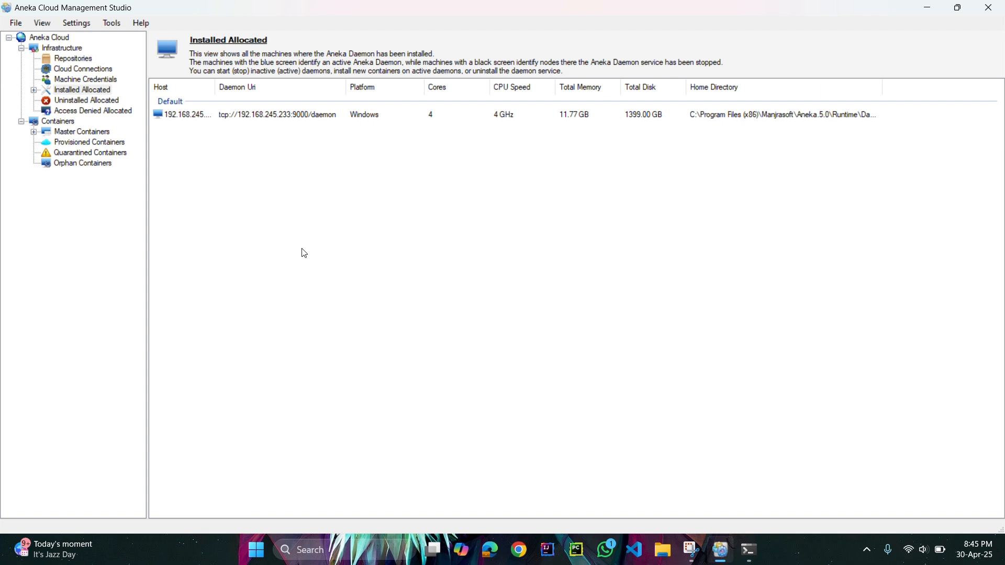
right_click(187, 114)
click(228, 246)
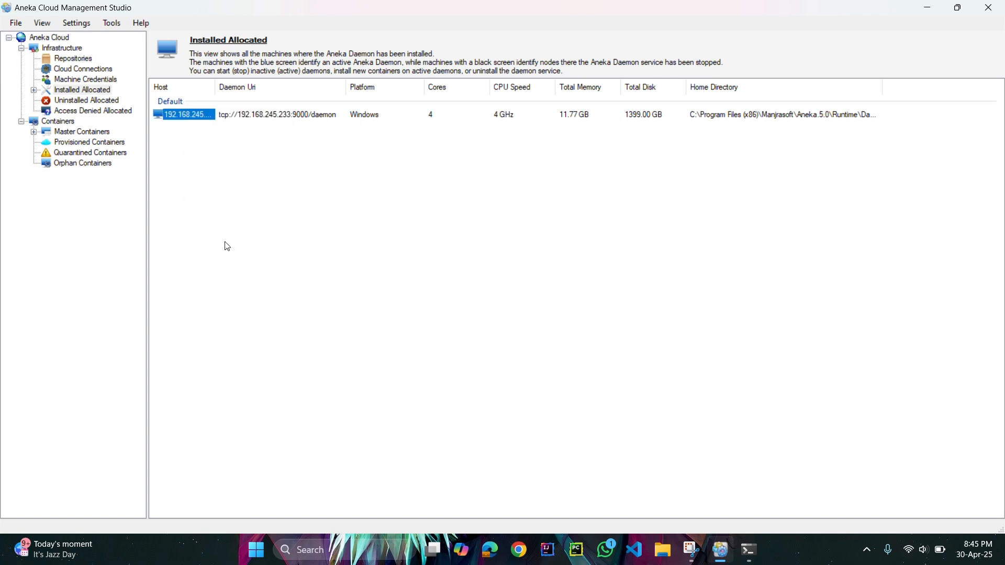
text(localhost)
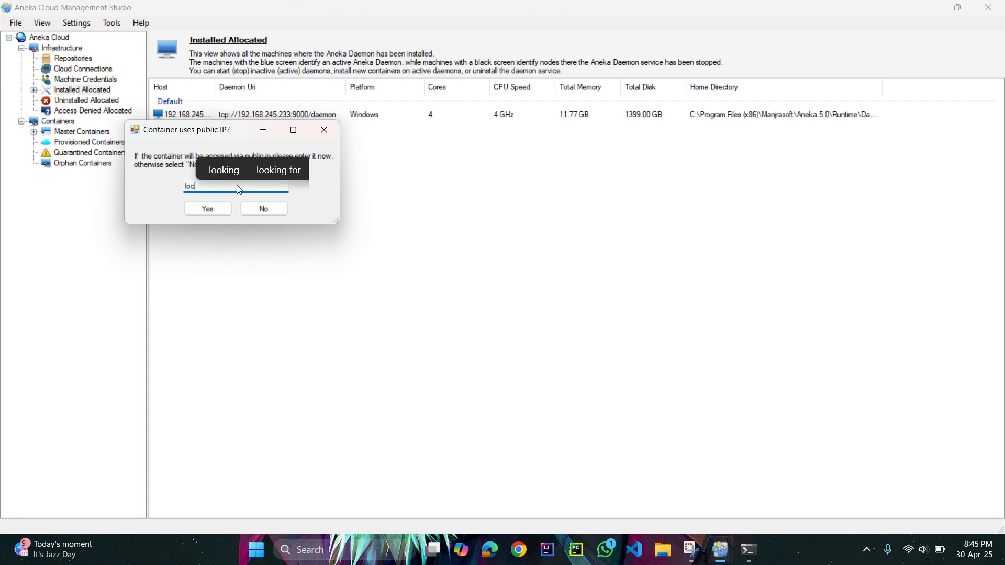
click(219, 208)
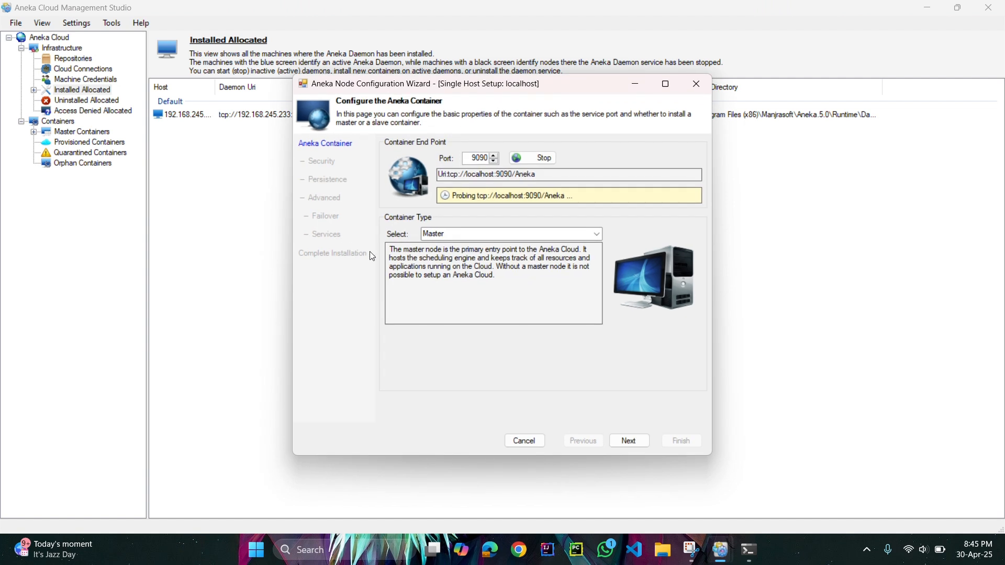
Set the container type to Worker with reference master 192.168.245.233 on port 9090, and probe that master.
click(591, 237)
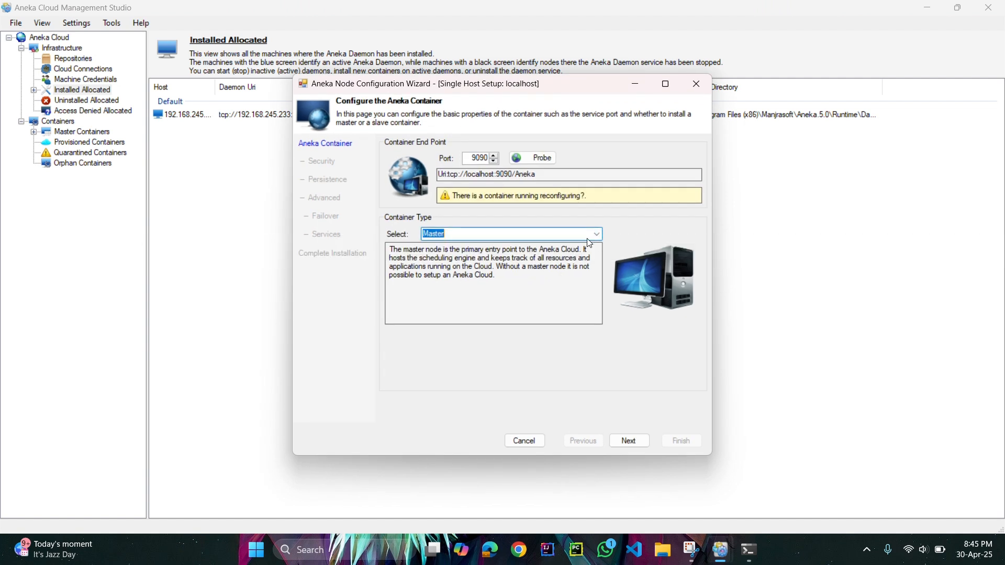
click(597, 236)
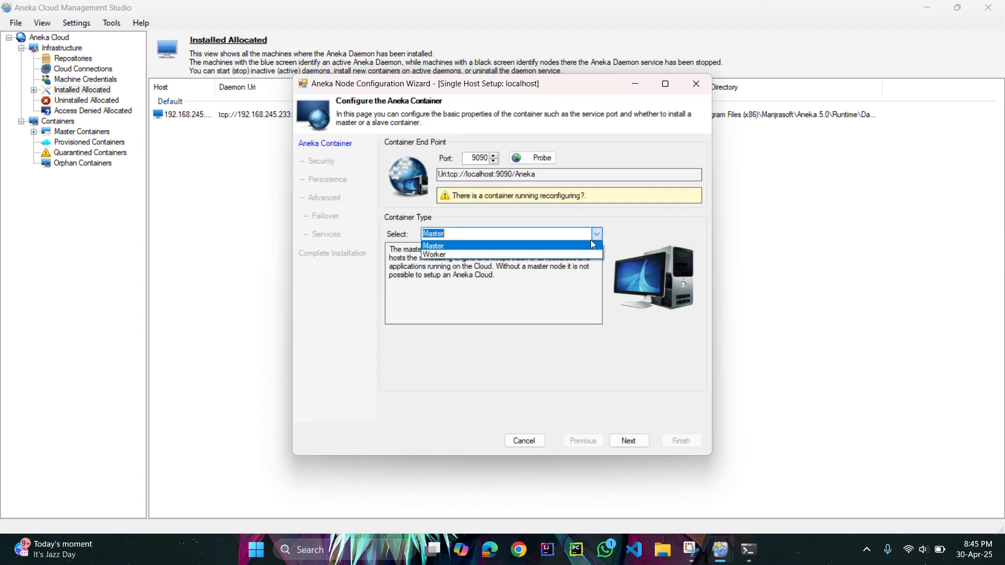
click(539, 254)
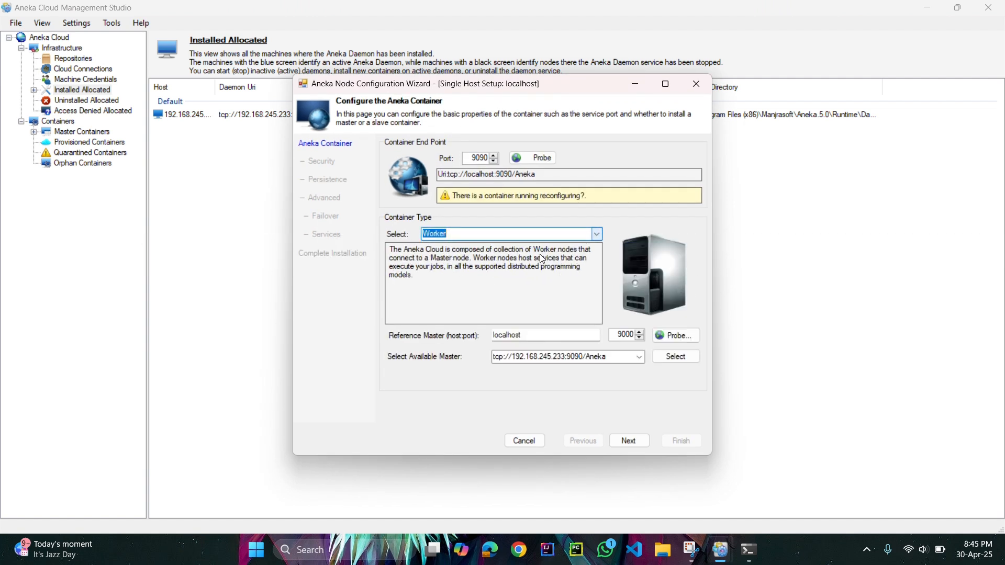
double_click(551, 336)
text(192.168.245.233)
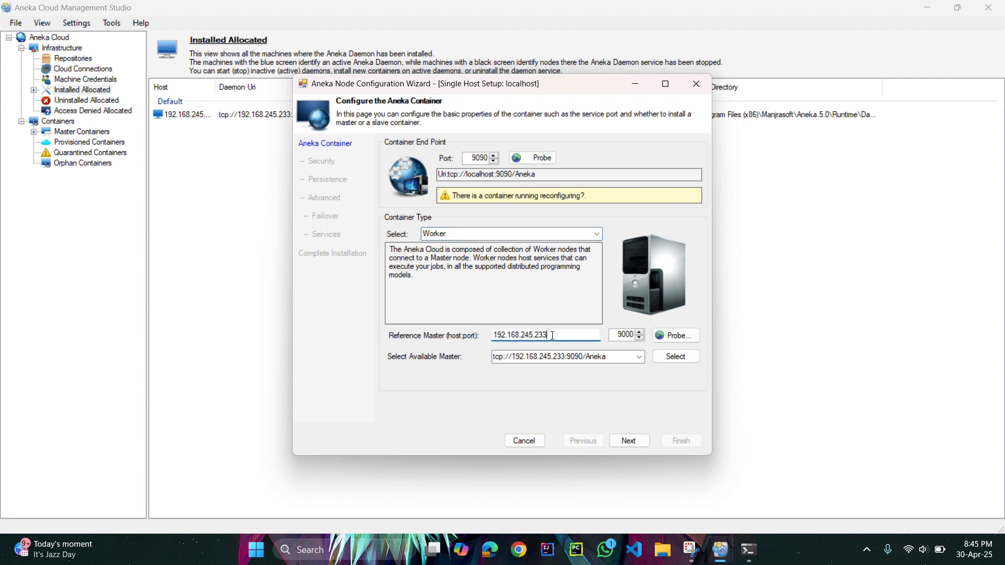
click(630, 335)
key(BackSpace)
click(663, 335)
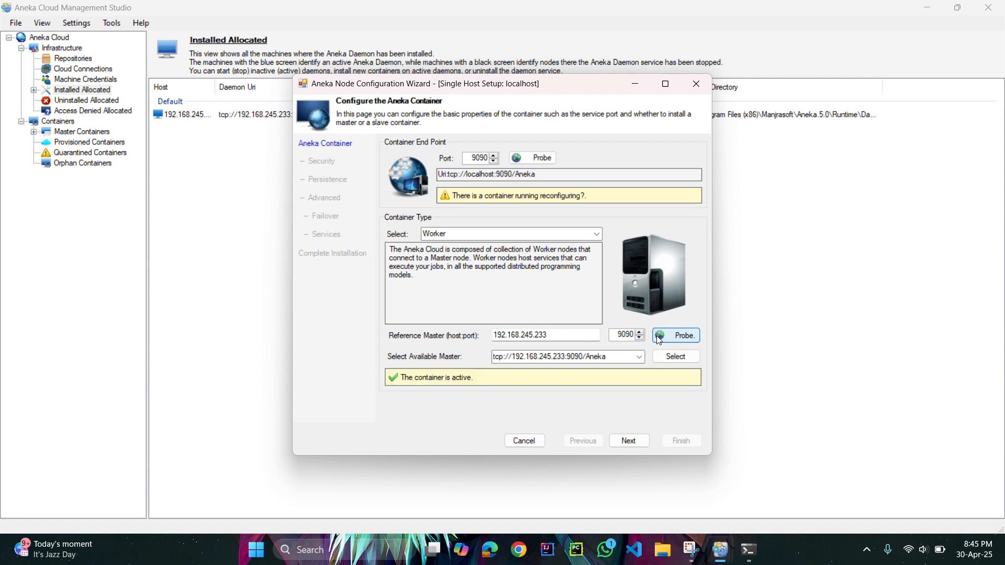
Set the worker container's own port to 9089 and probe whether it is available.
click(487, 156)
key(BackSpace)
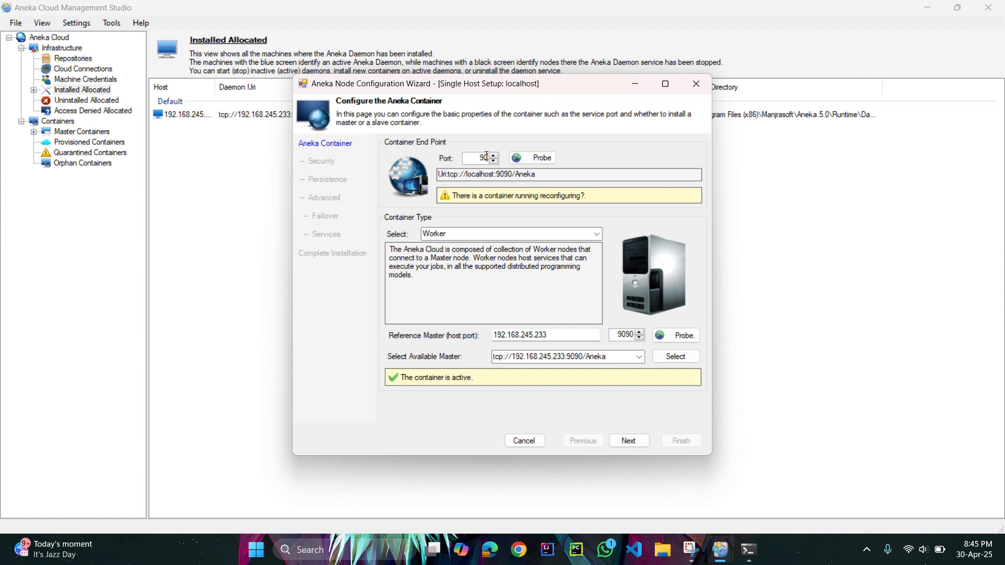
click(523, 157)
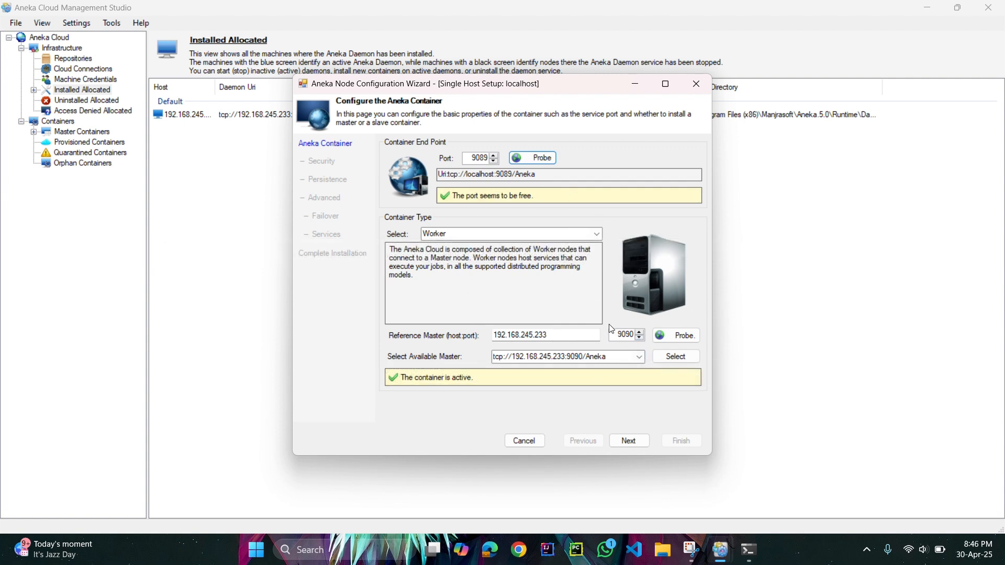
Keep secure communication off and in-memory persistence for the worker, continuing to the advanced settings.
click(634, 444)
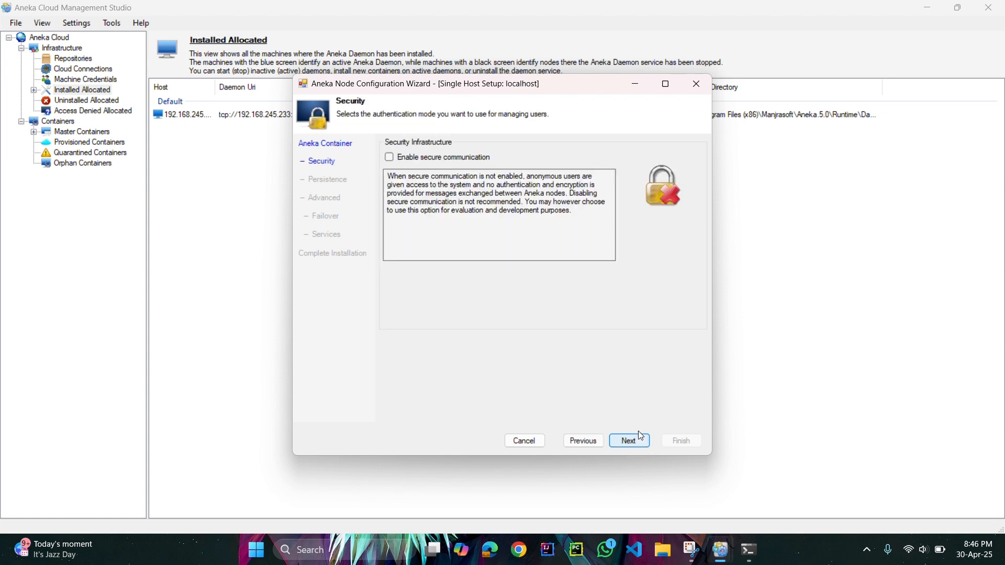
click(634, 437)
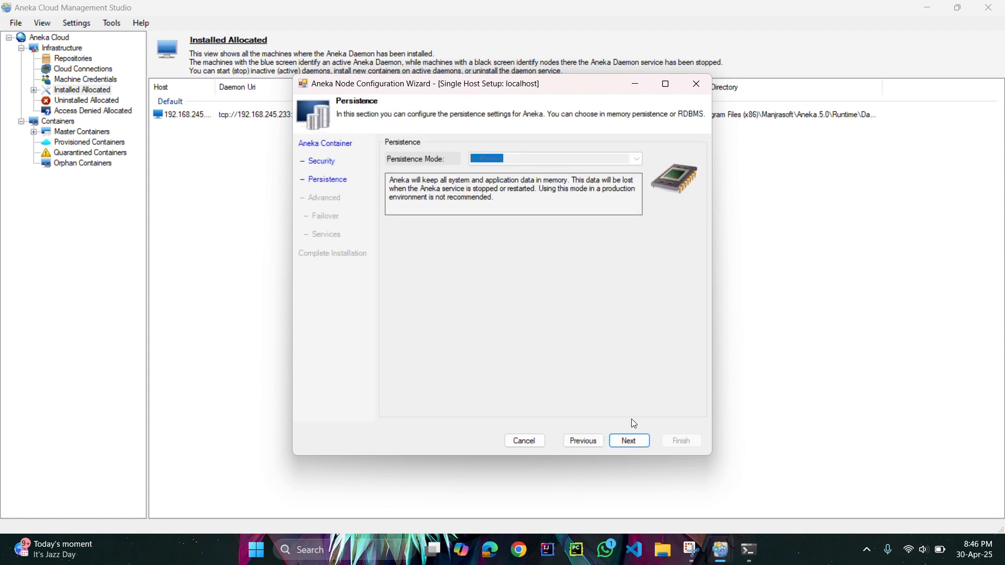
click(627, 442)
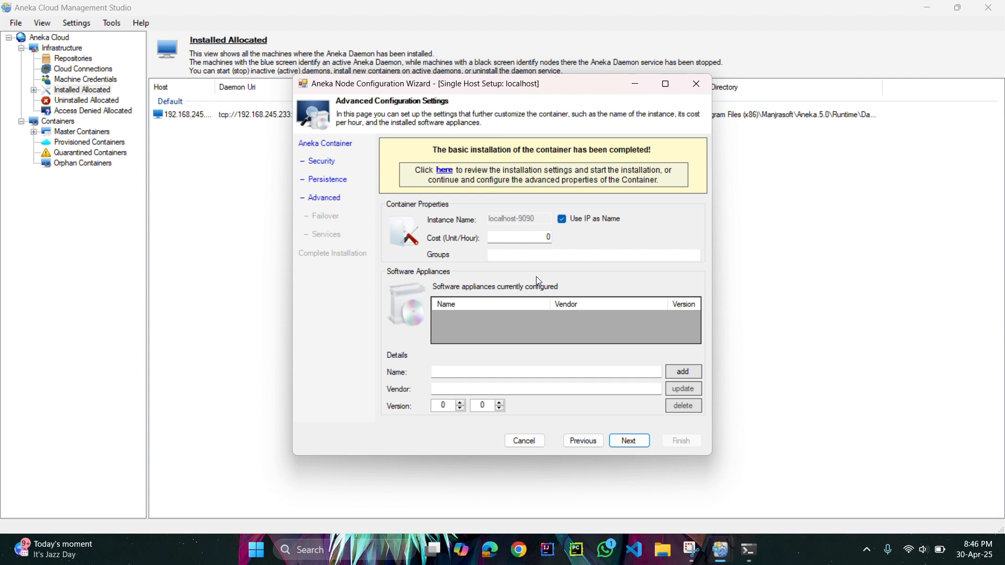
Assign the worker container to the group WorkerGroup in its container properties.
click(519, 255)
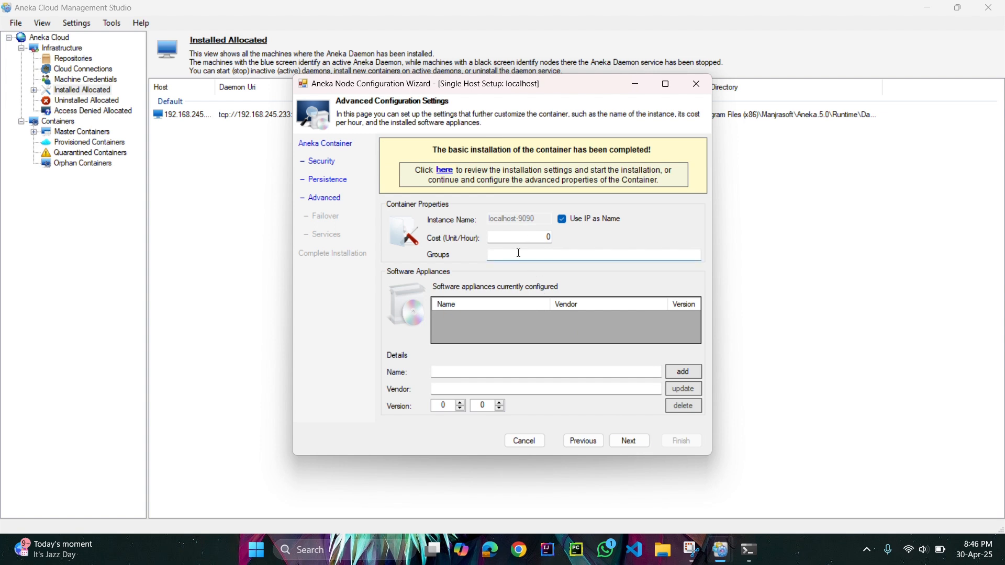
text(Worker)
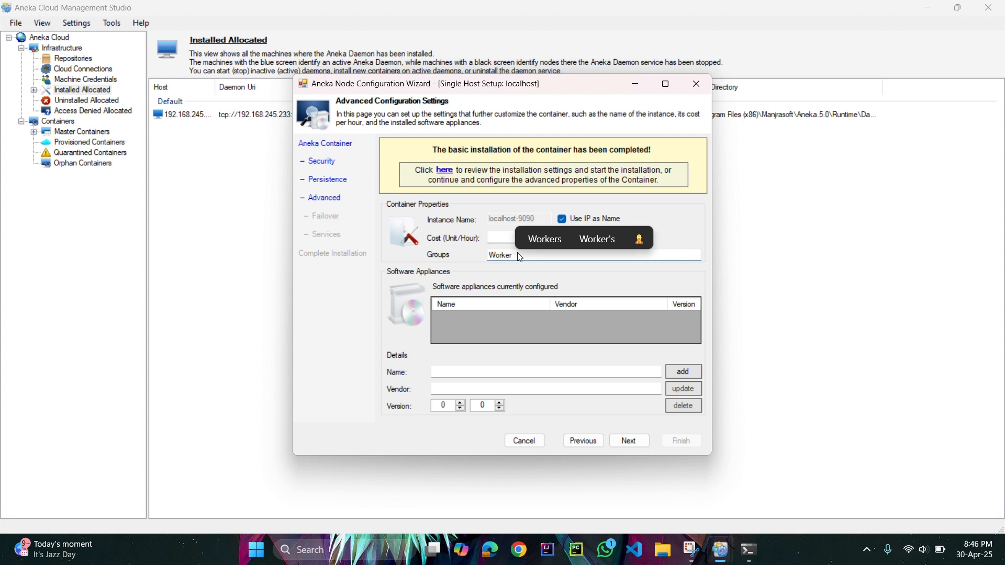
text(Group)
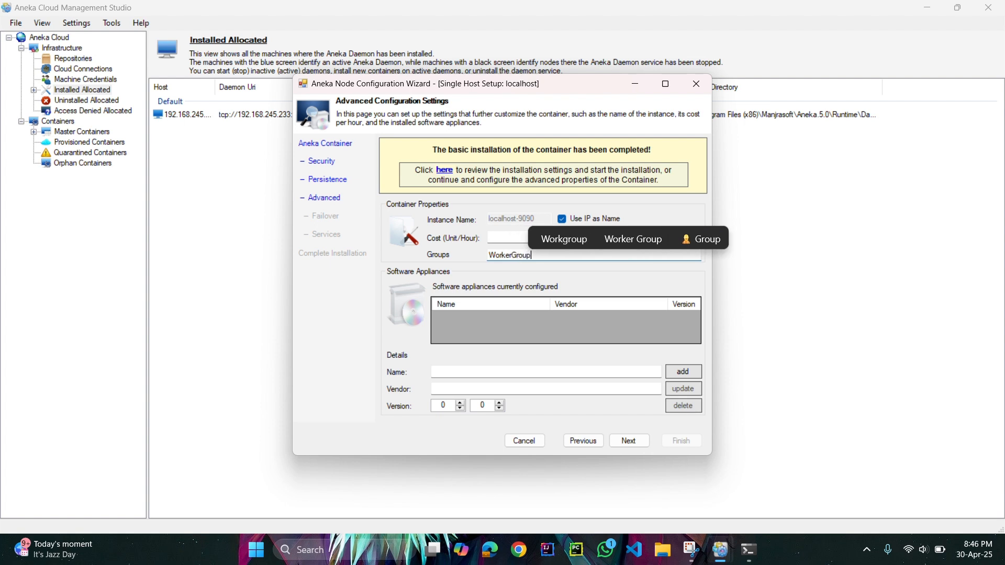
Add a software appliance named Execution Service with vendor Aneka and version 1.0 to the worker container.
click(503, 371)
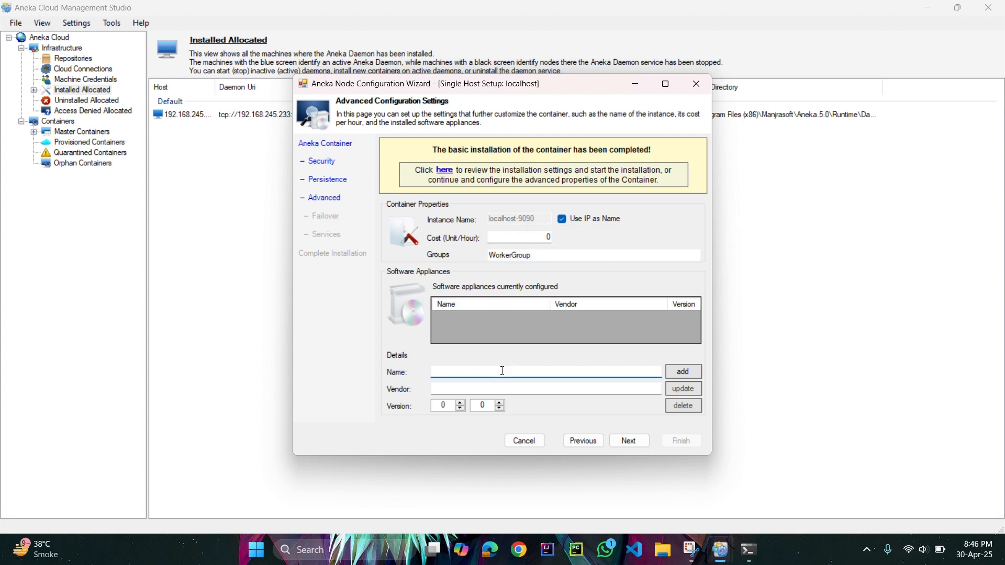
text(Ex)
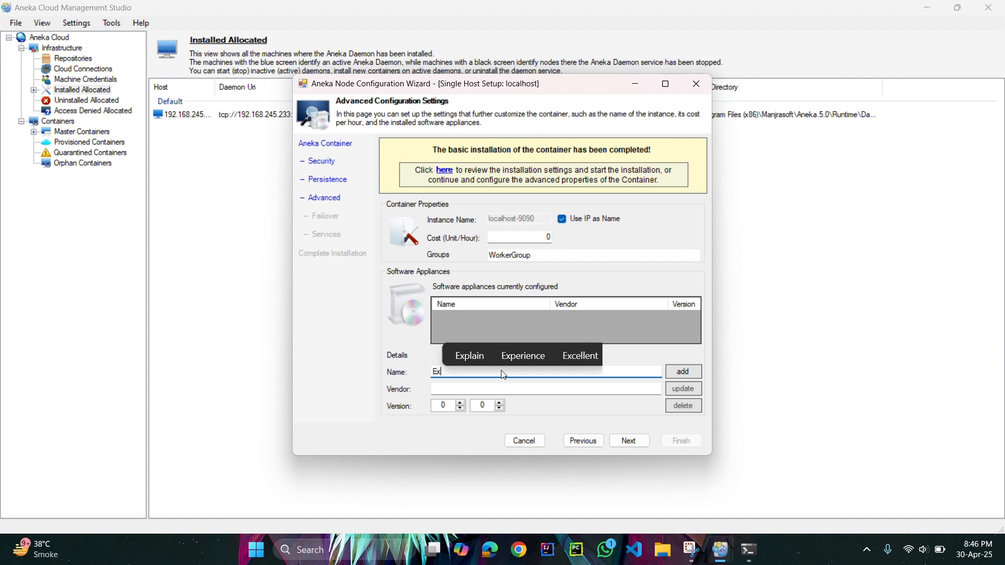
text(ecution Service)
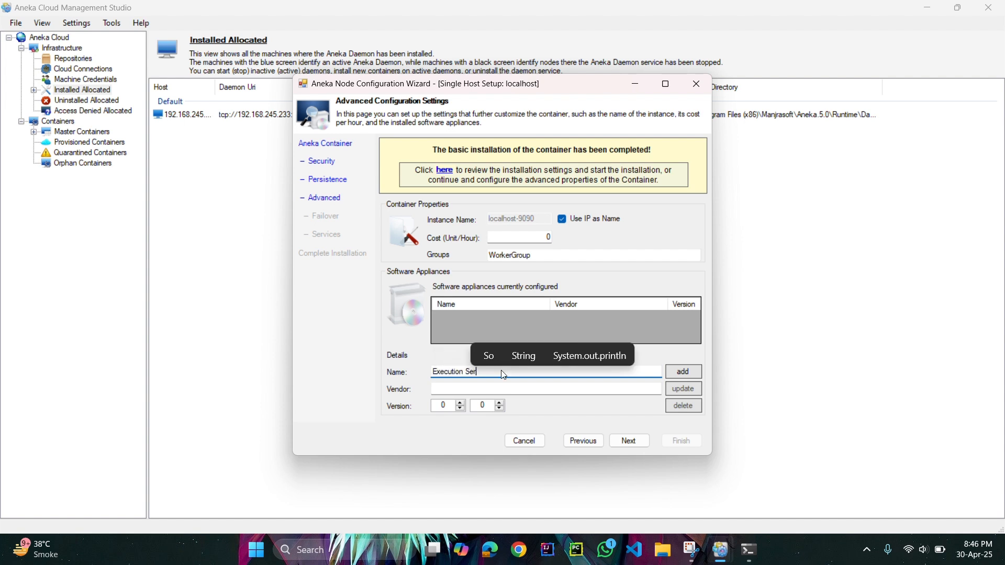
click(487, 389)
text(Aenka)
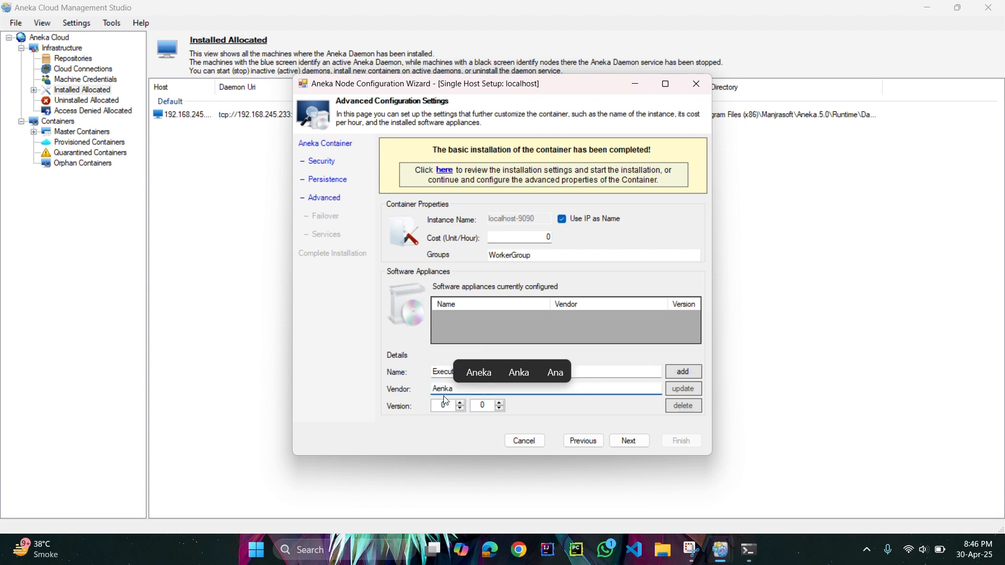
click(441, 388)
key(BackSpace)
text(e)
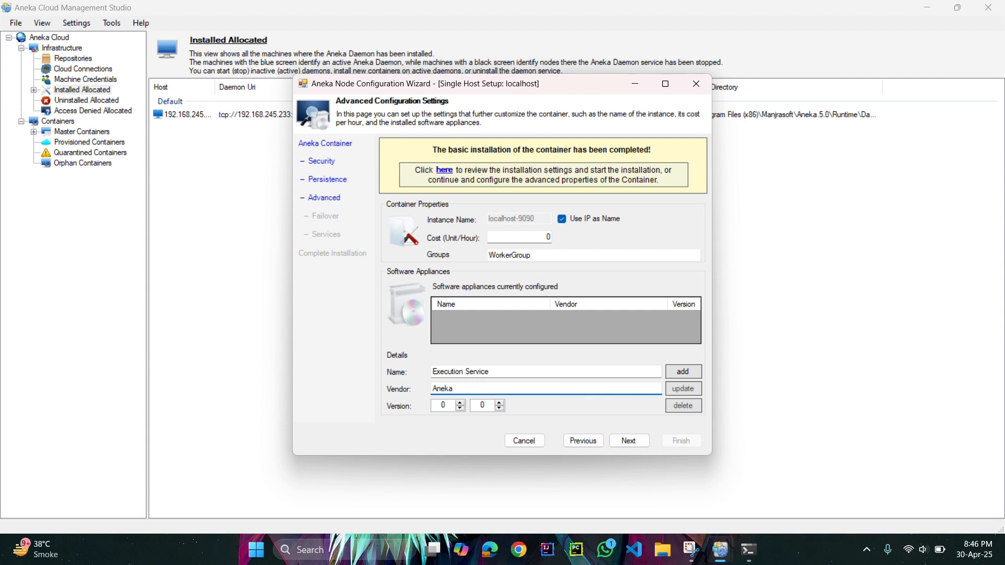
click(462, 403)
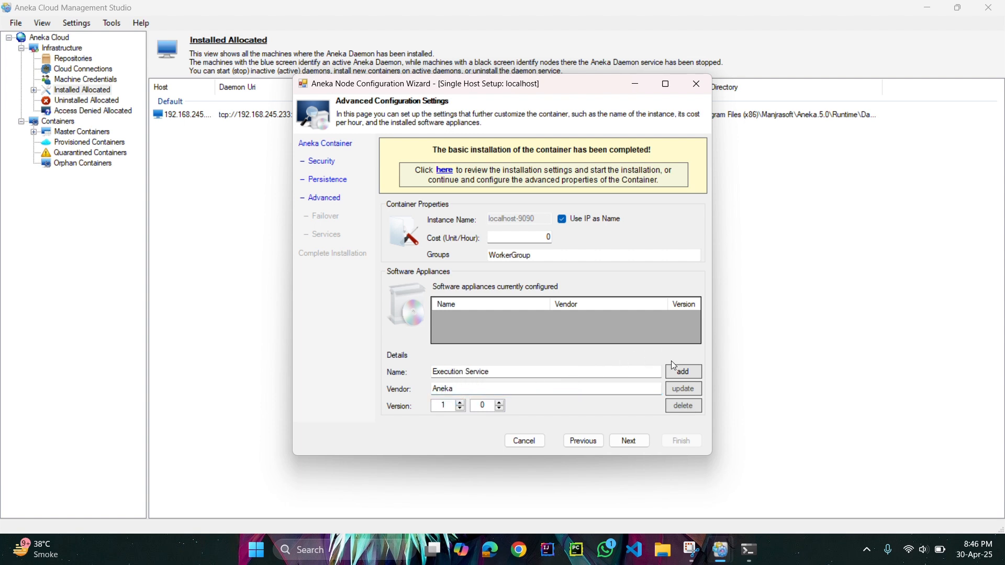
click(681, 369)
Add a second software appliance named Persistance Service, keeping vendor Aneka and version 1.0.
click(459, 370)
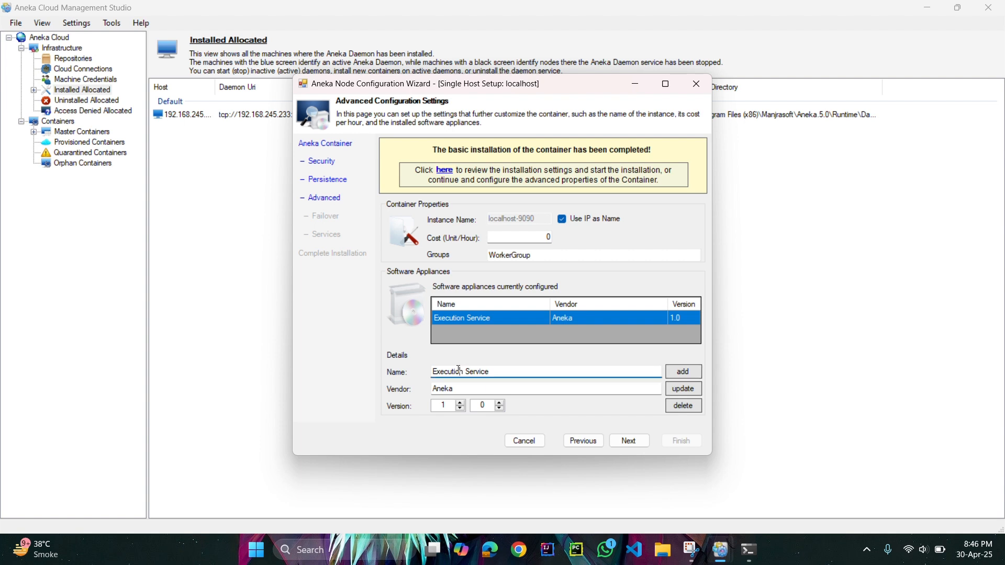
double_click(459, 370)
text(p)
key(BackSpace)
text(Pers)
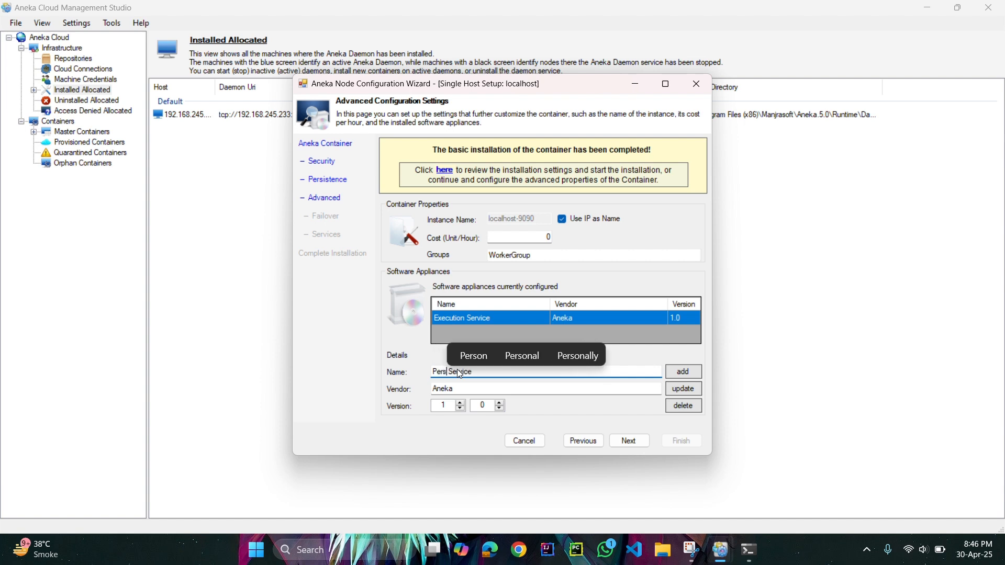
text(ist)
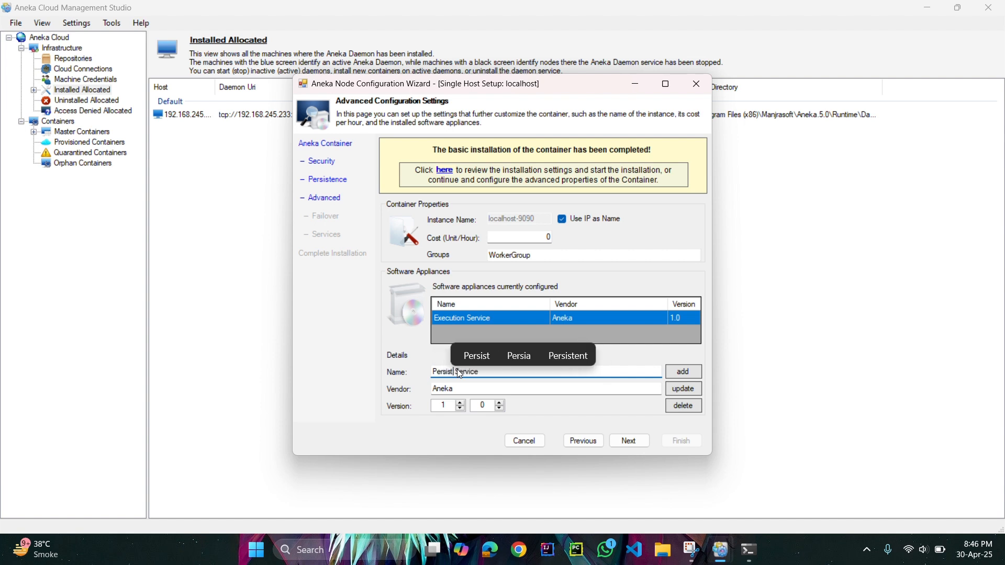
text(ance)
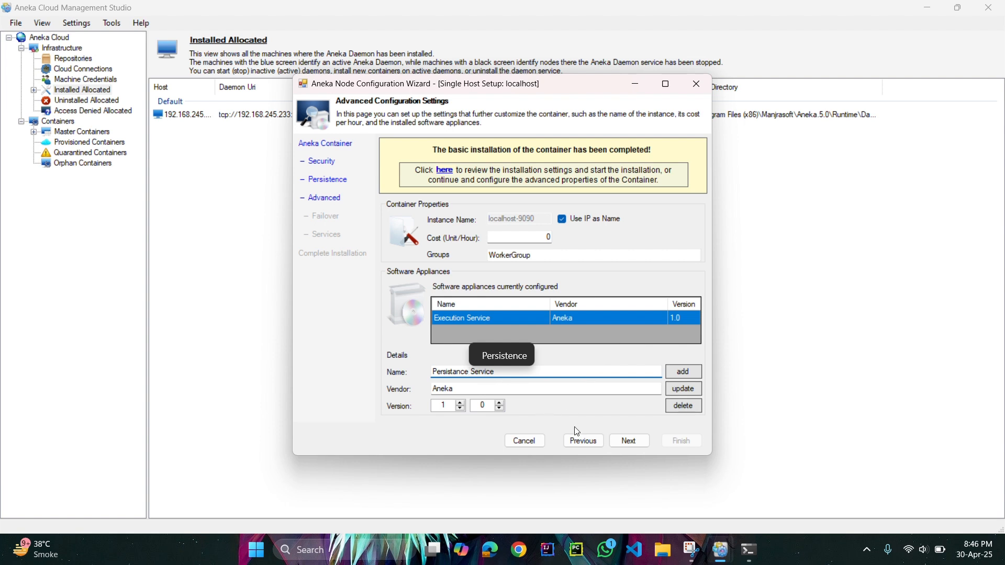
click(676, 375)
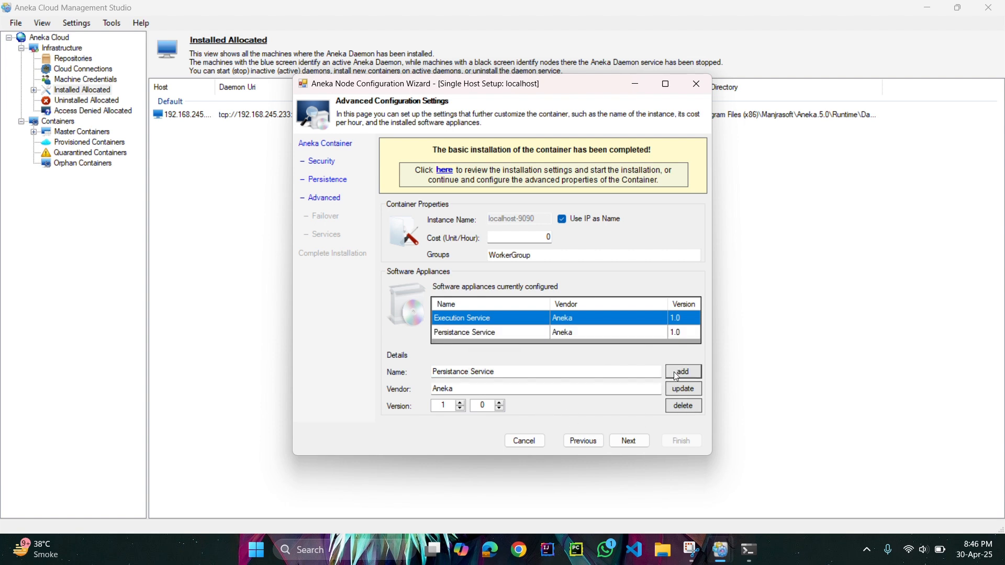
Keep the failover settings and all worker services as they are, and finish the container installation.
click(625, 442)
click(624, 441)
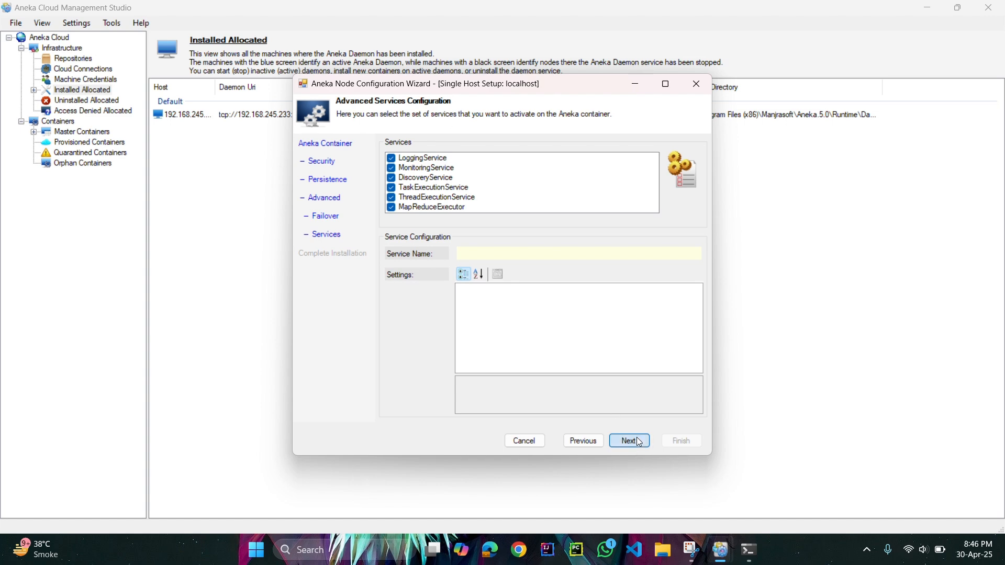
click(640, 442)
click(672, 444)
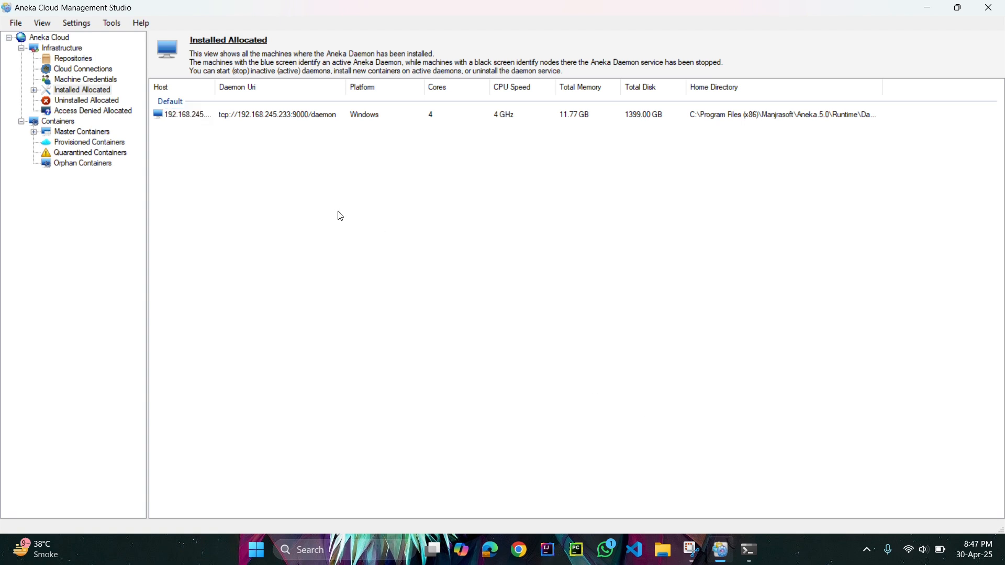
Find and launch the Mandelbrot sample application from the system search.
key(super)
text(m)
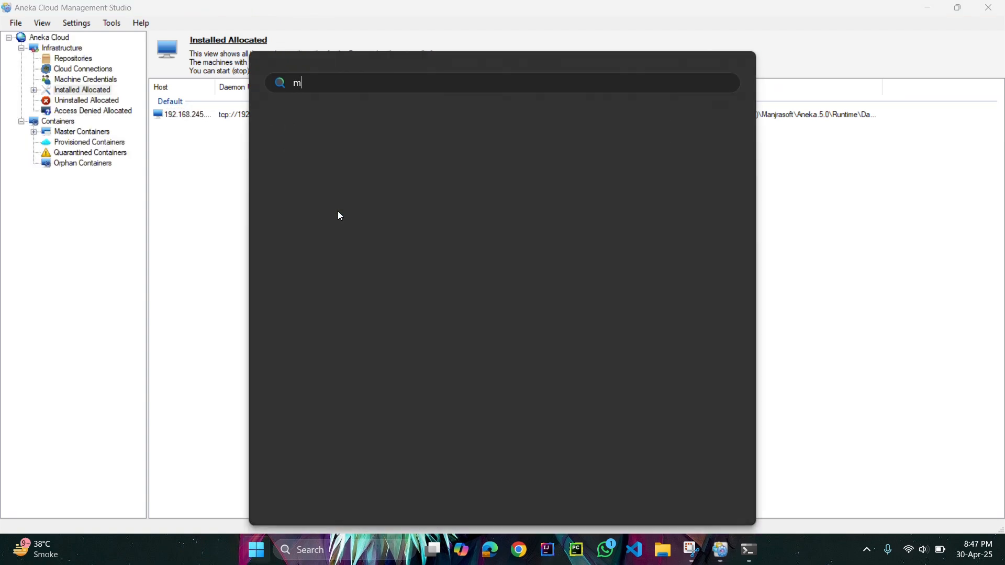
text(andel)
key(Return)
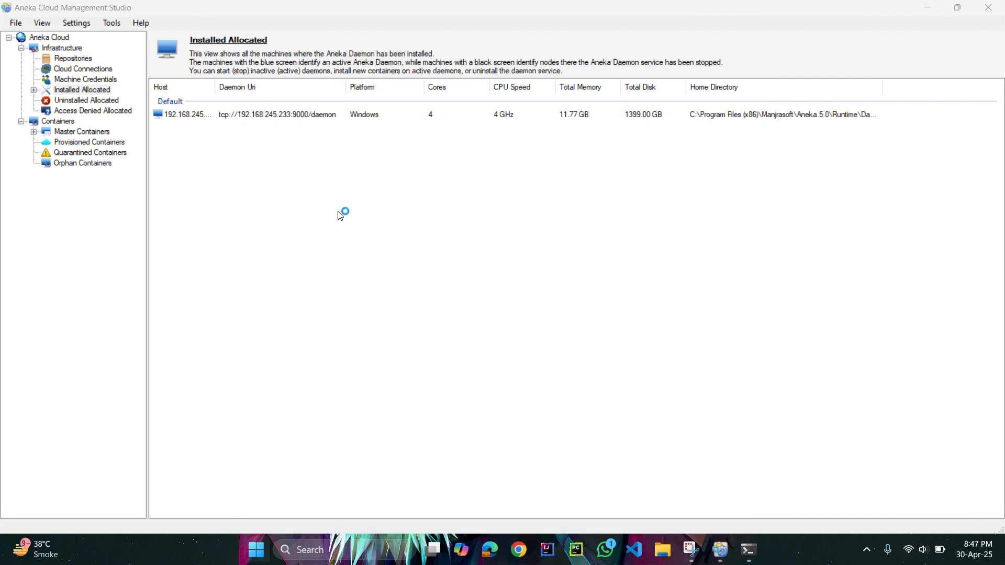
Set the fractal's second color to cyan and its first color to dark red.
click(378, 395)
click(508, 161)
click(455, 309)
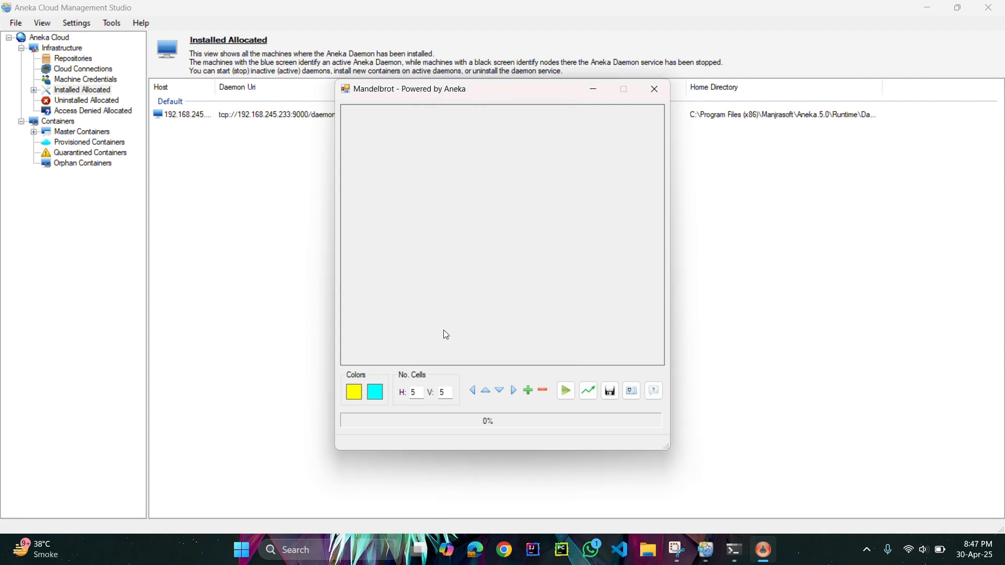
click(355, 393)
click(443, 189)
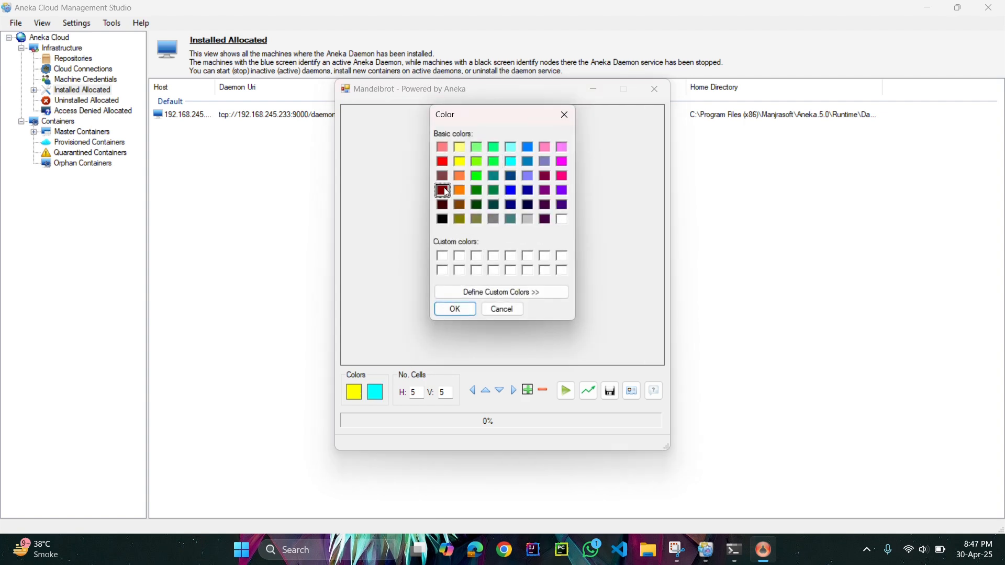
click(456, 310)
Run the Mandelbrot rendering on master 192.168.245.233, port 9090, signing in with the account username and password, and dismiss the completion notice.
click(568, 392)
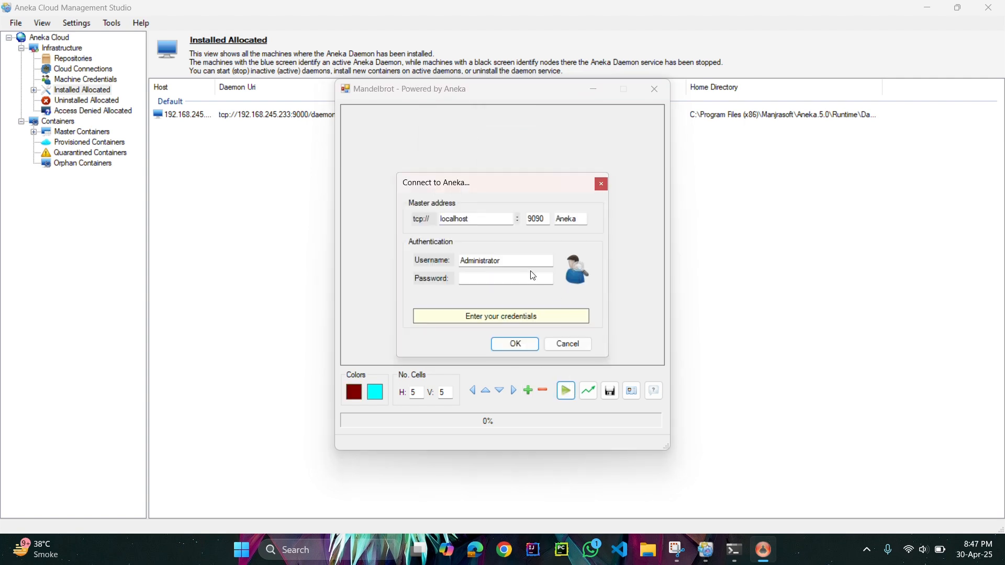
click(480, 220)
key(ctrl+a)
text(192.168.245.233)
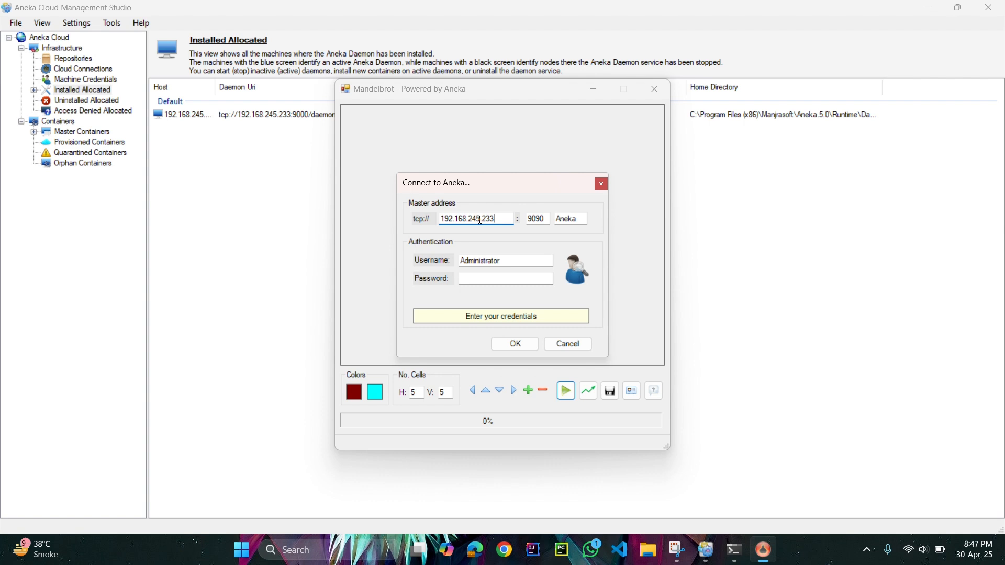
click(510, 263)
key(ctrl+a)
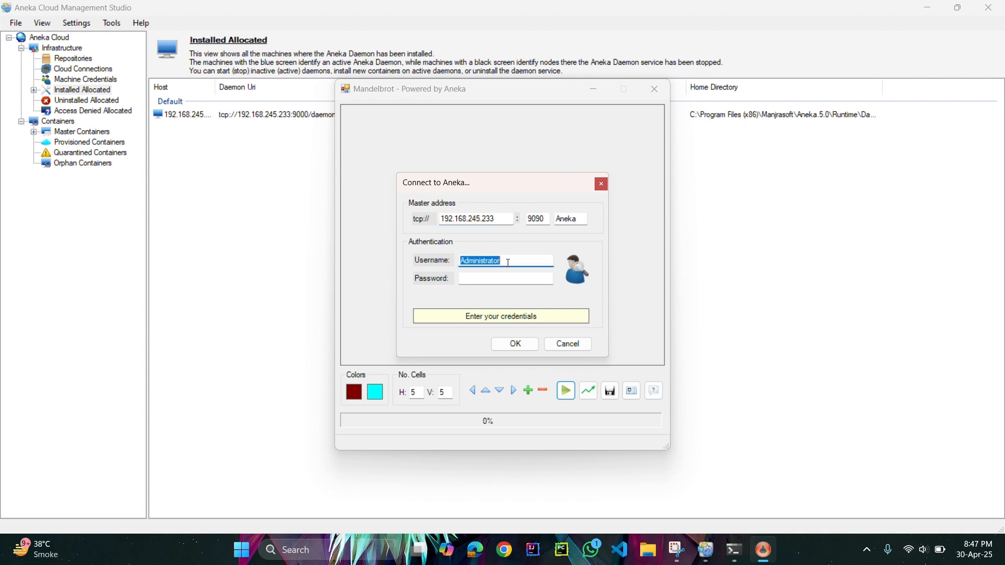
text(SHERE)
key(Tab)
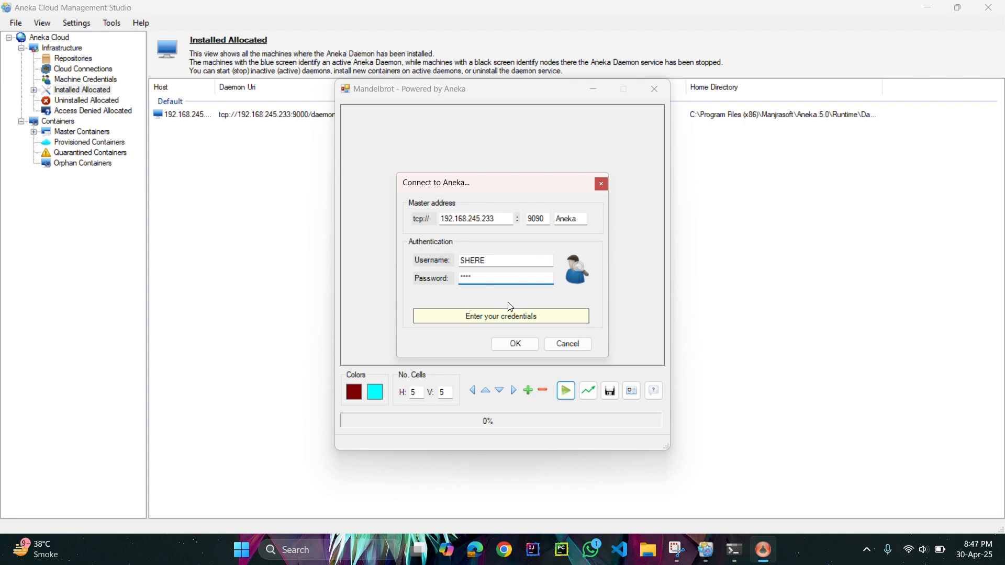
click(516, 349)
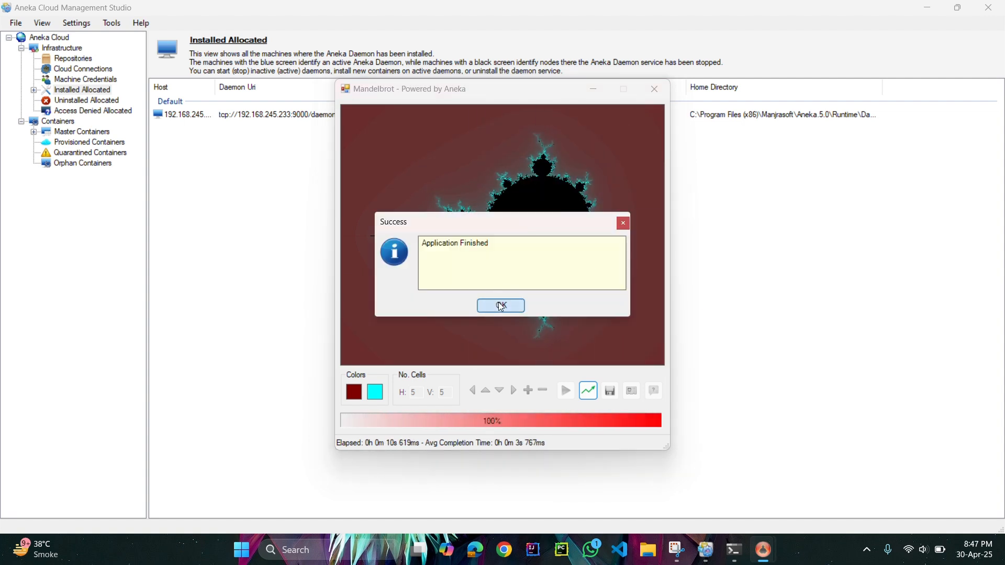
click(498, 303)
Return to Aneka Cloud Management Studio and open Aneka Analytics, connecting with the account username, password and cloud name Aneka.
click(266, 272)
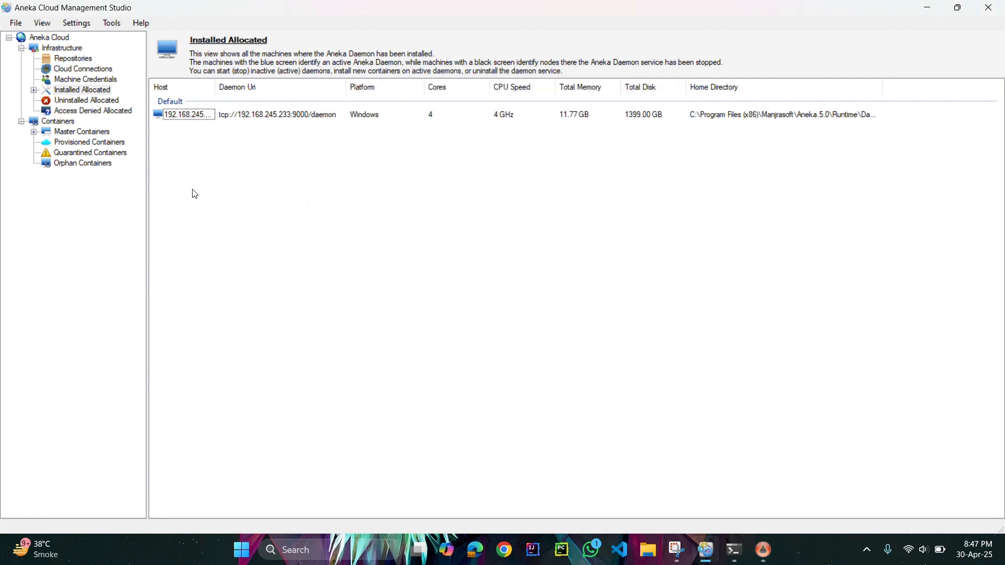
click(111, 23)
click(126, 54)
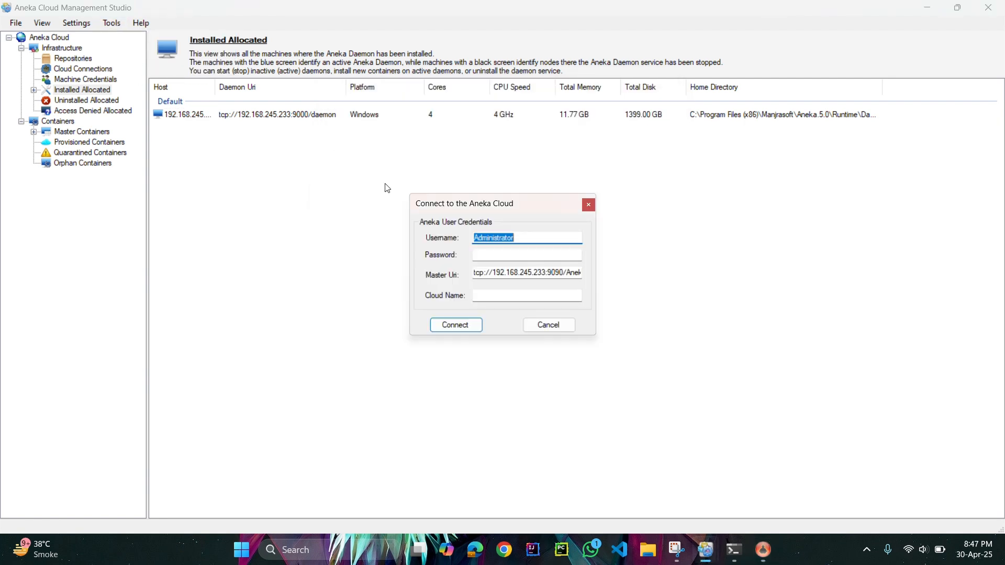
text(SHERE)
key(Tab)
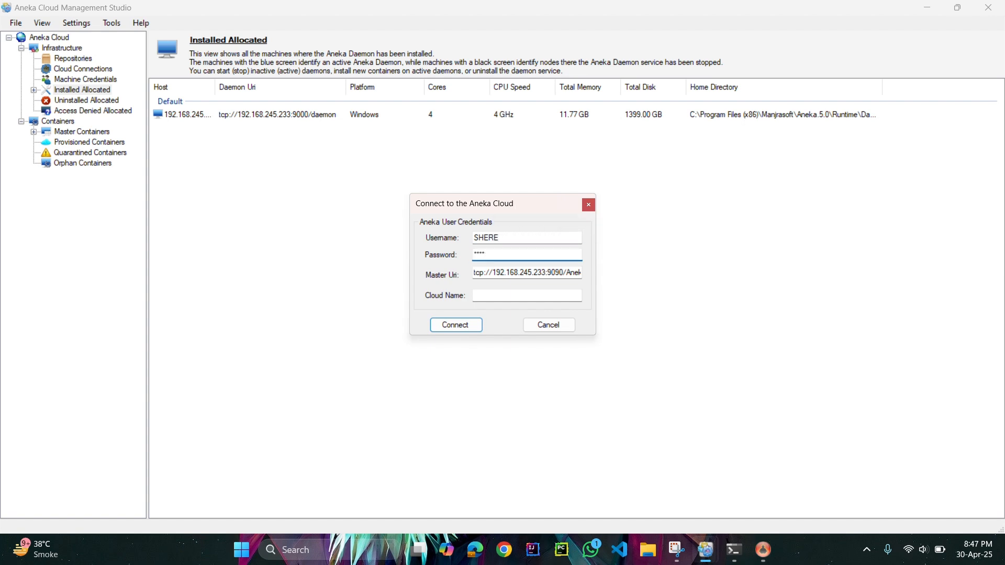
click(549, 291)
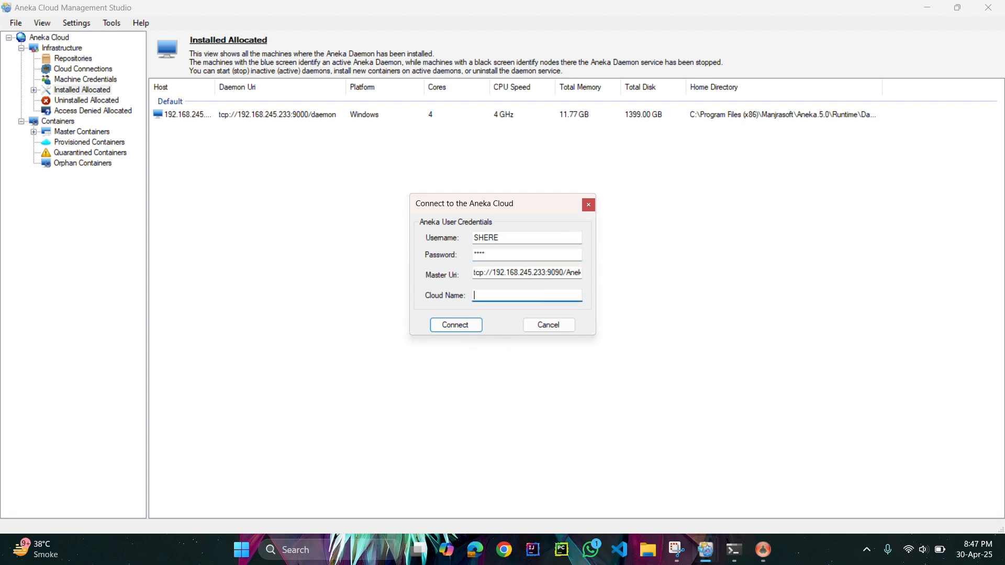
text(Aneka)
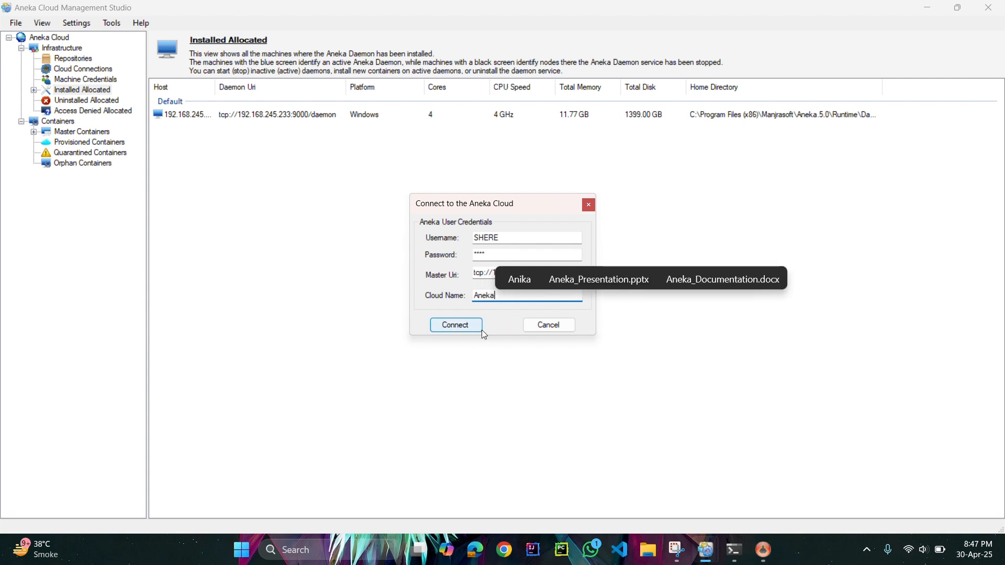
click(473, 326)
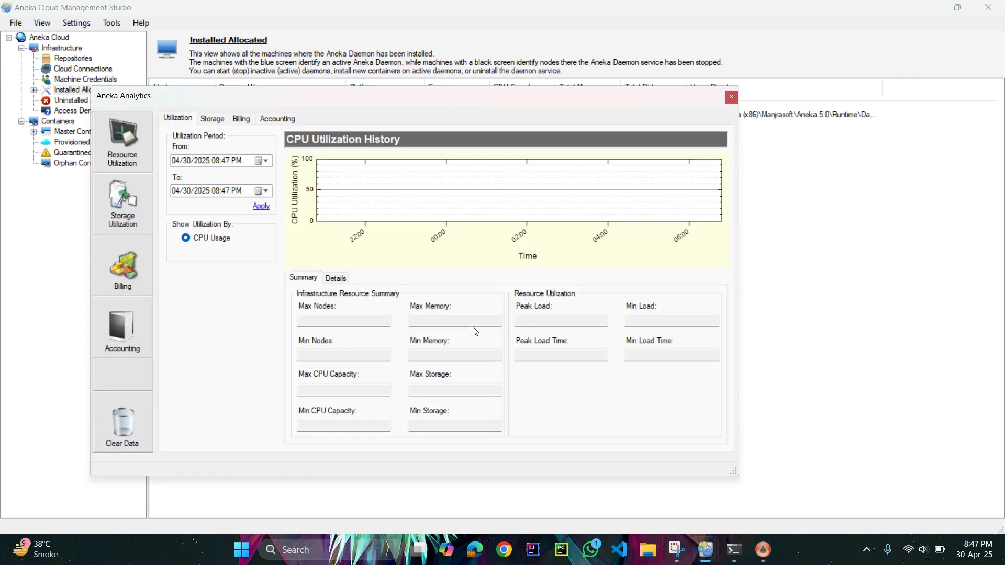
Set the utilization period to start on 04/29/2025 and apply it to the CPU utilization history.
click(262, 161)
click(229, 244)
click(261, 207)
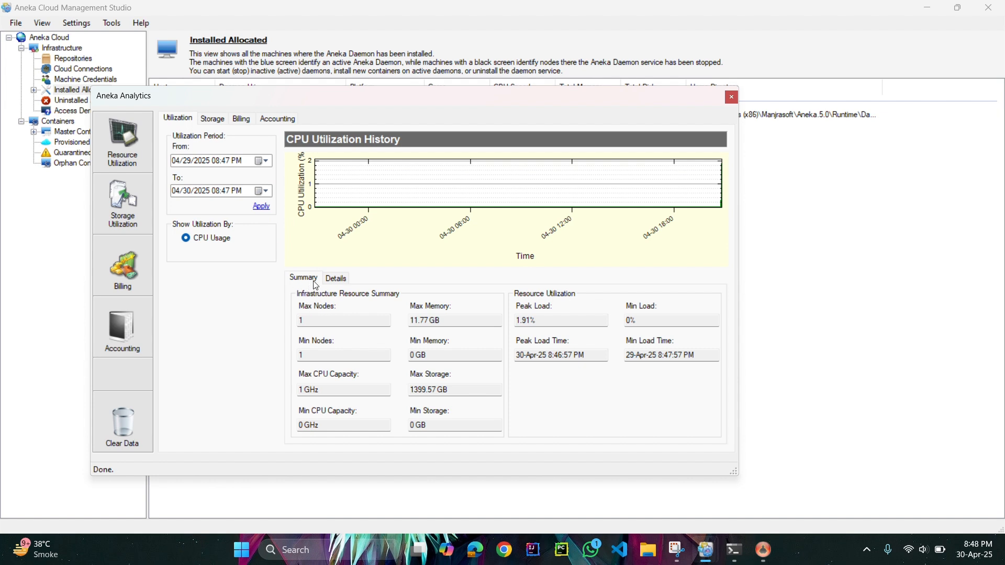
Examine the CPU utilization details per node and return to the utilization summary.
click(335, 278)
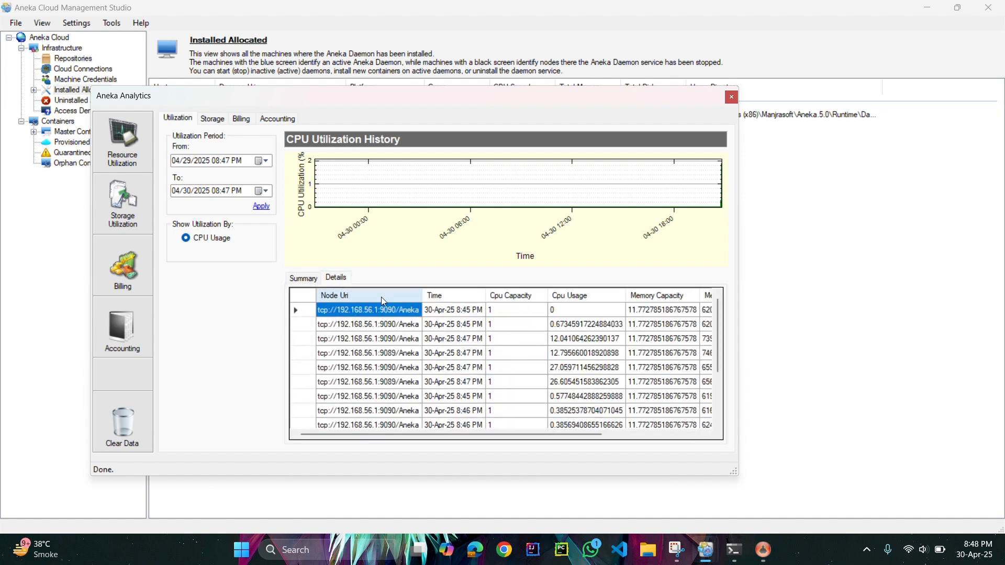
click(303, 278)
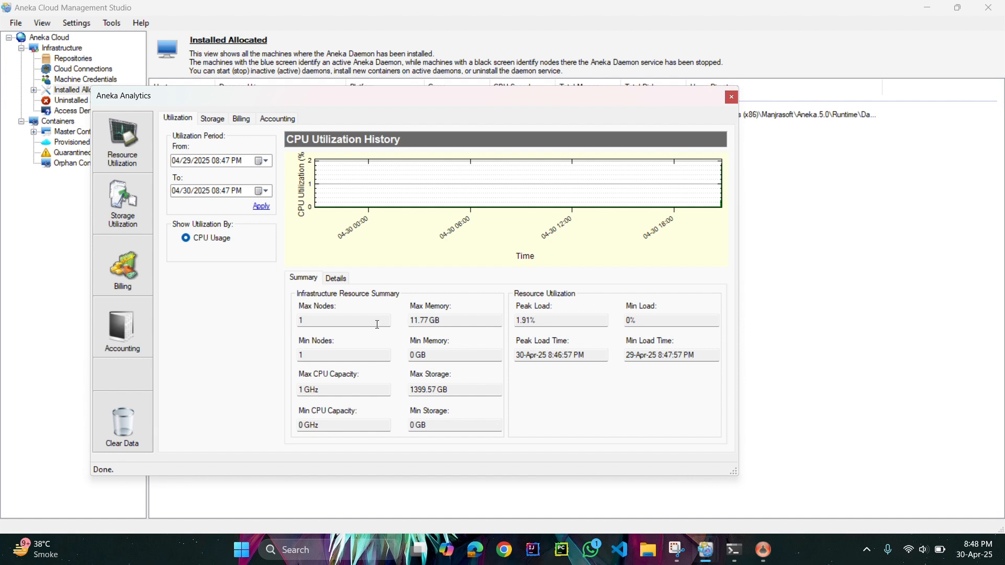
Open the billing overview, apply a billing period starting on 04/29/2025 and show the costs by application.
click(126, 264)
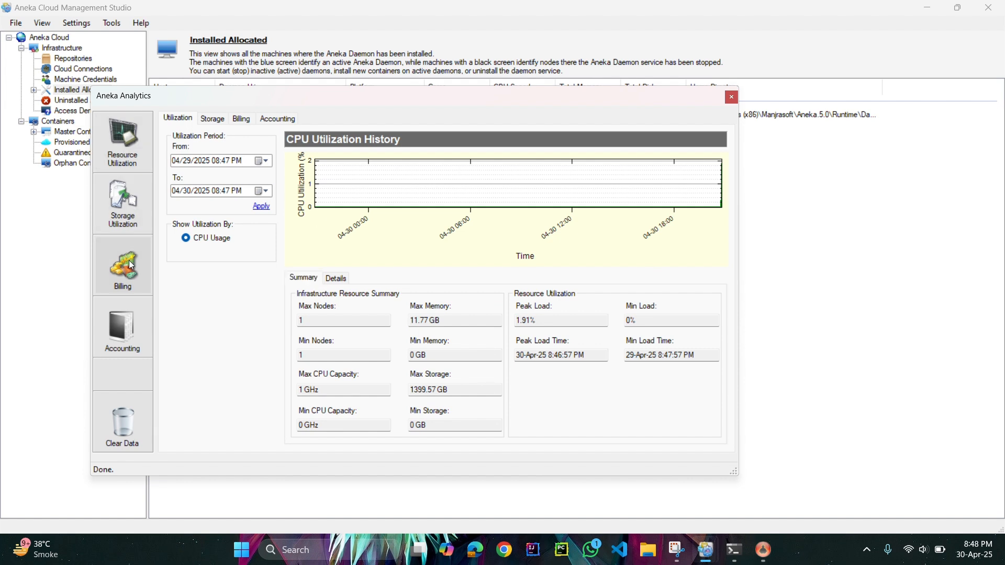
click(265, 161)
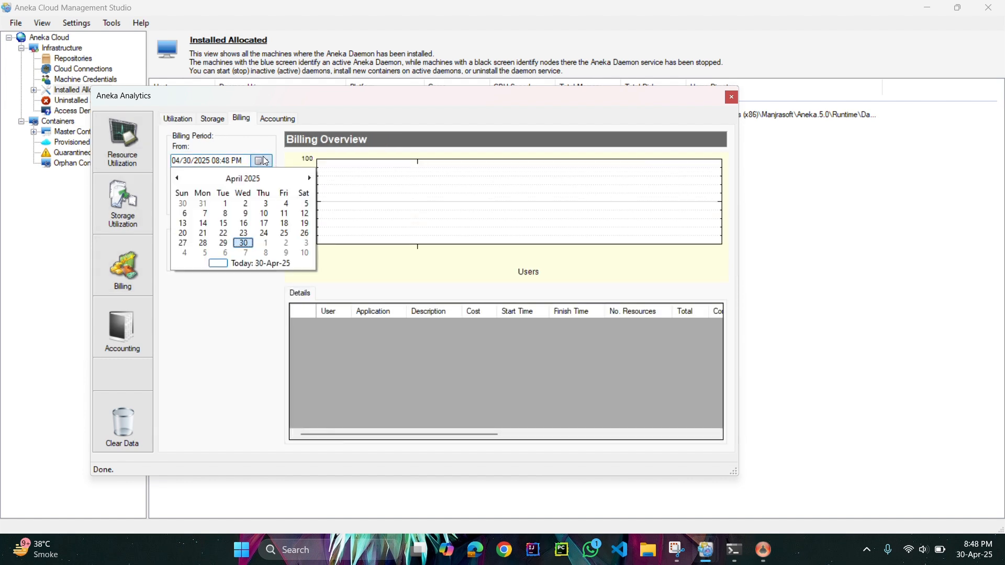
click(223, 243)
click(260, 207)
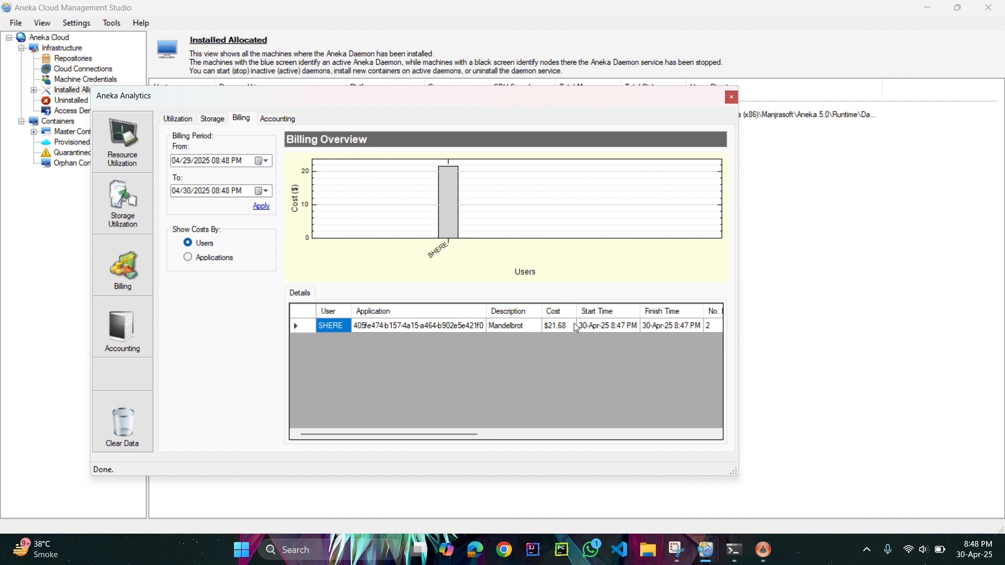
click(189, 258)
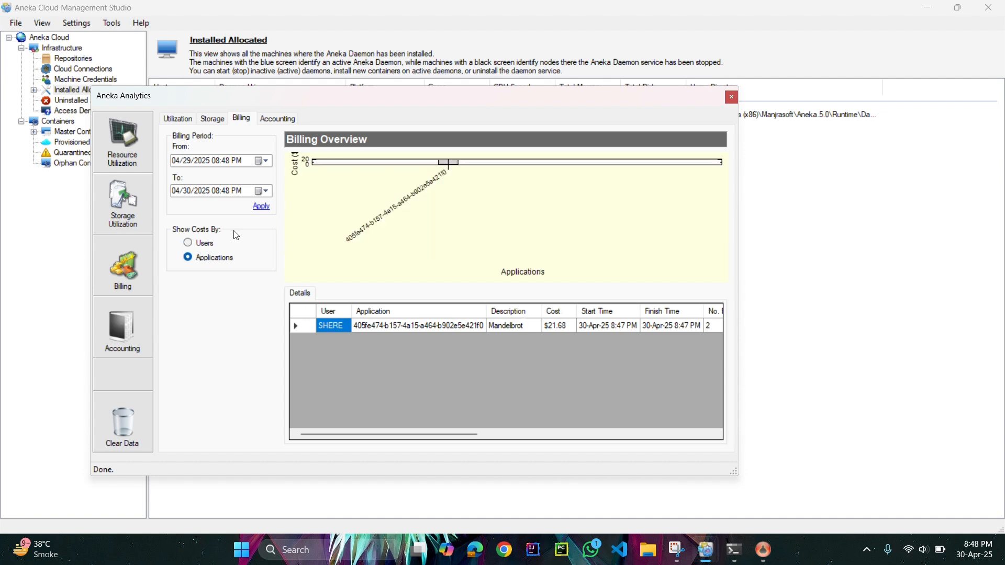
click(261, 208)
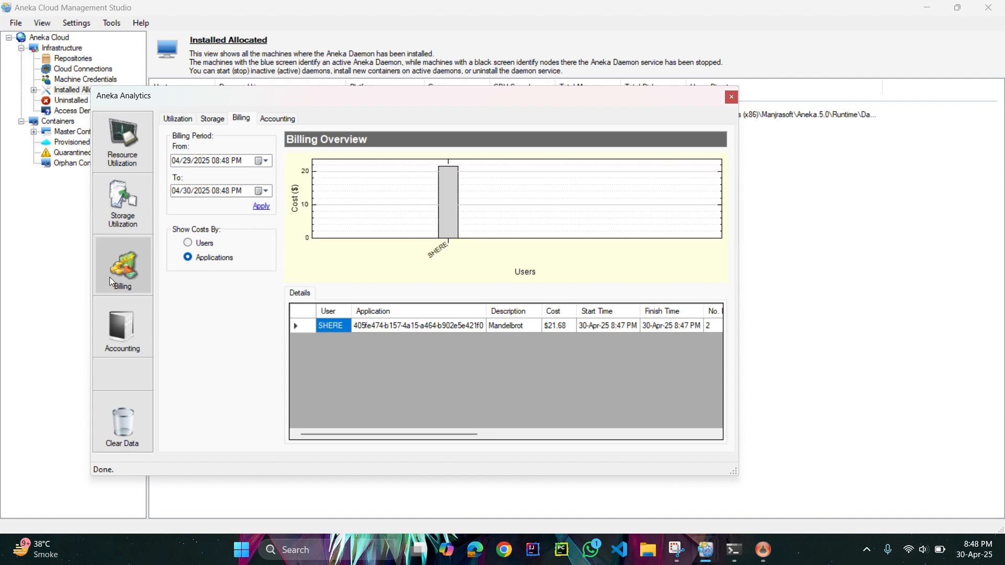
Examine the accounting information and application summary of the Mandelbrot run, and close Aneka Analytics.
click(121, 327)
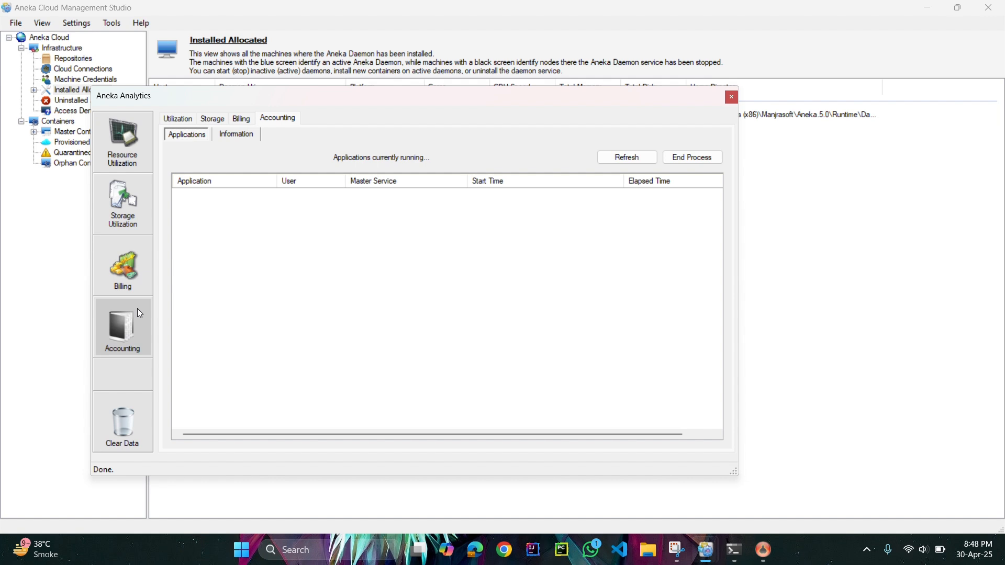
click(244, 135)
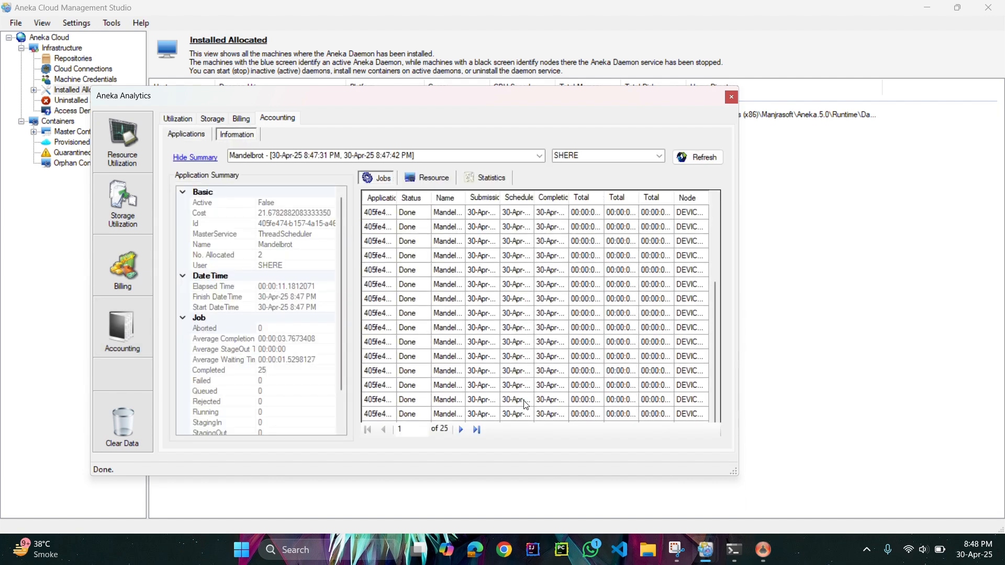
scroll(294, 326, down, 1)
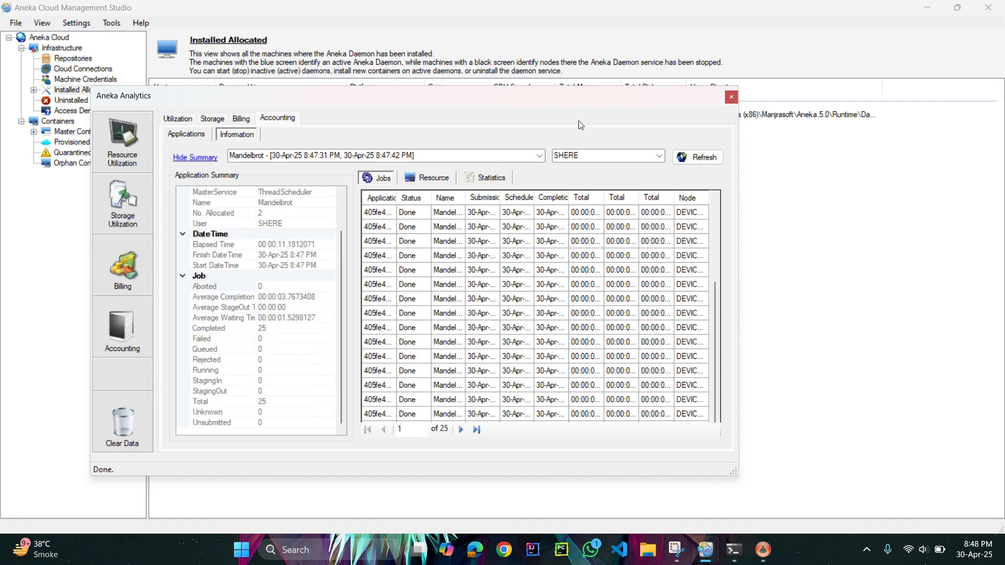
click(731, 99)
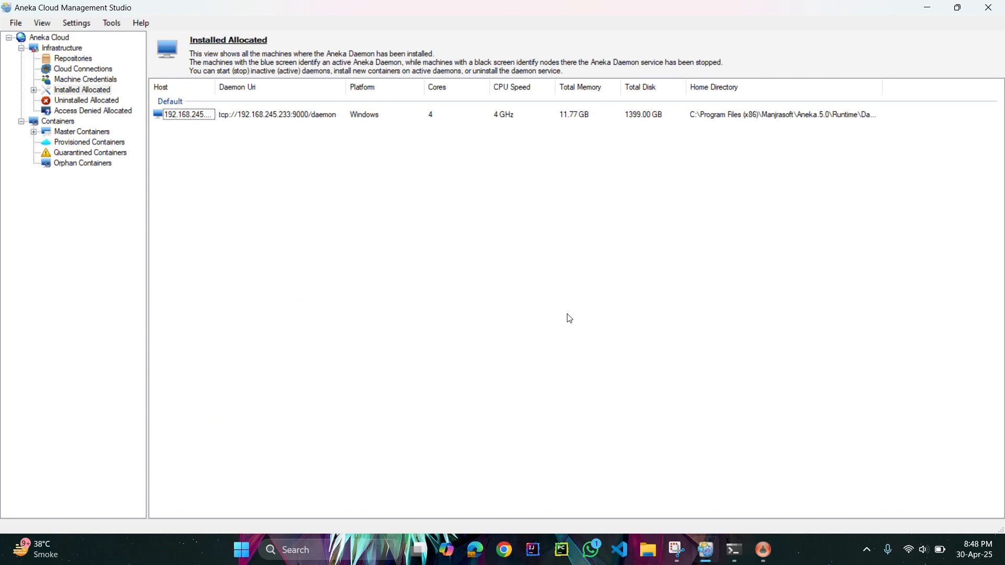
Switch to the Convolution Demo sample application by searching for convolution.
key(super)
text(convolution)
key(Return)
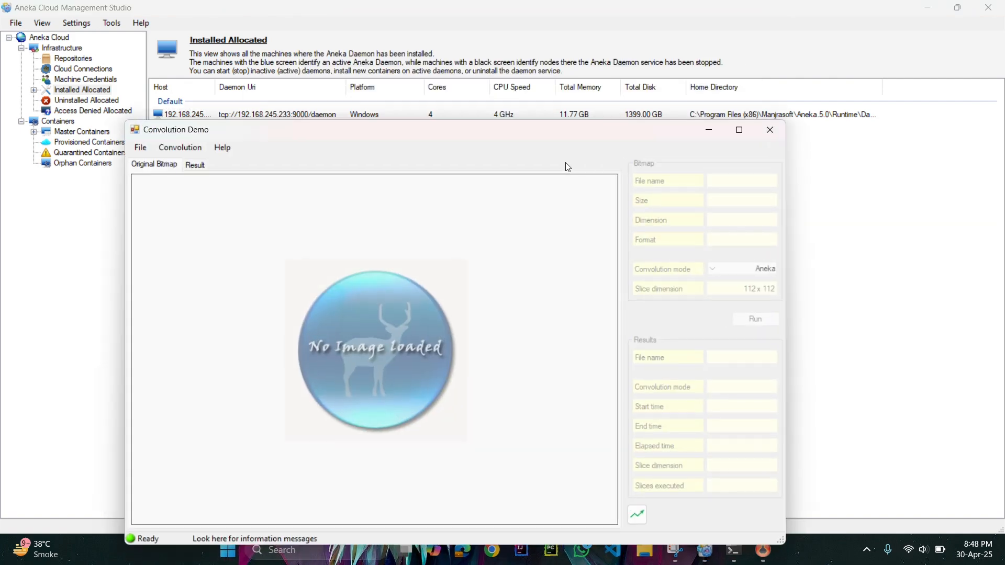
In the convolution settings, set the Aneka master address to 192.168.245.233 and enter the account username and password.
click(180, 147)
click(186, 163)
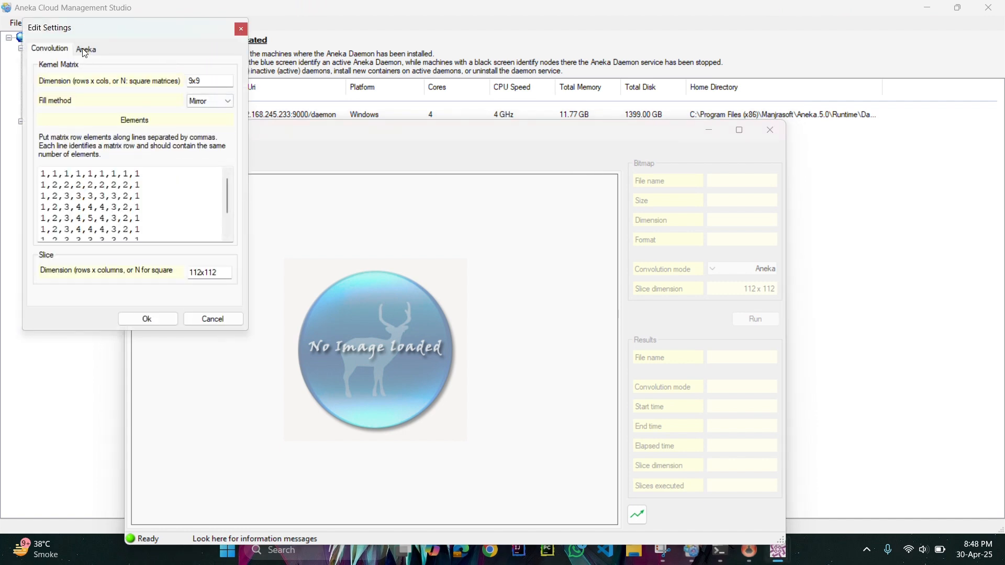
click(85, 51)
double_click(114, 99)
text(192.168.245.233)
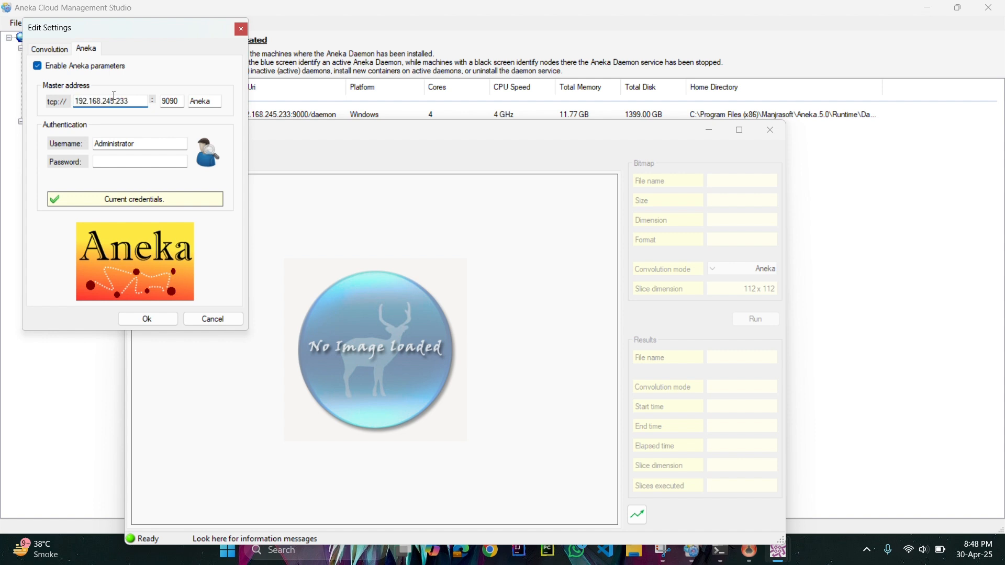
double_click(138, 146)
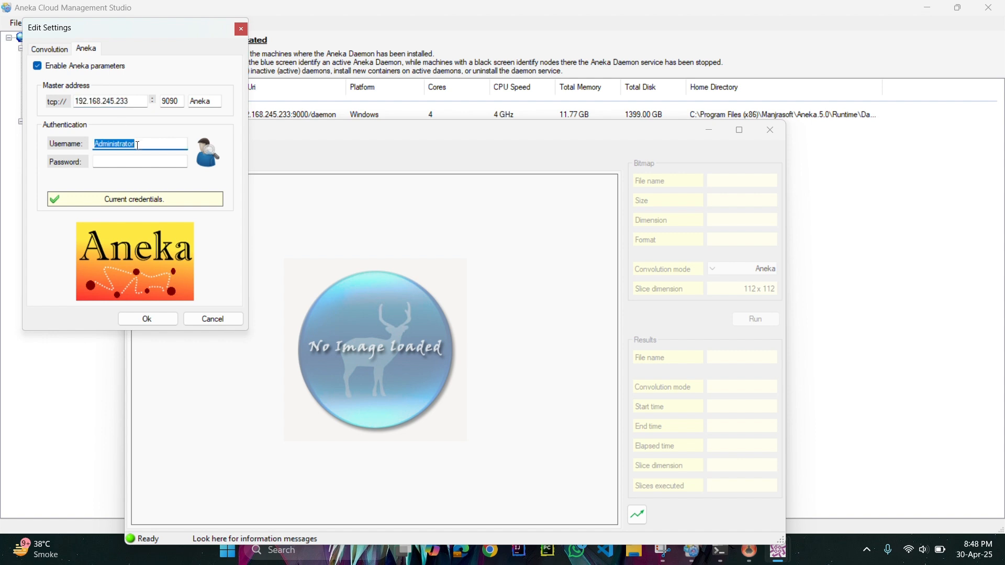
text(SHERE)
key(Tab)
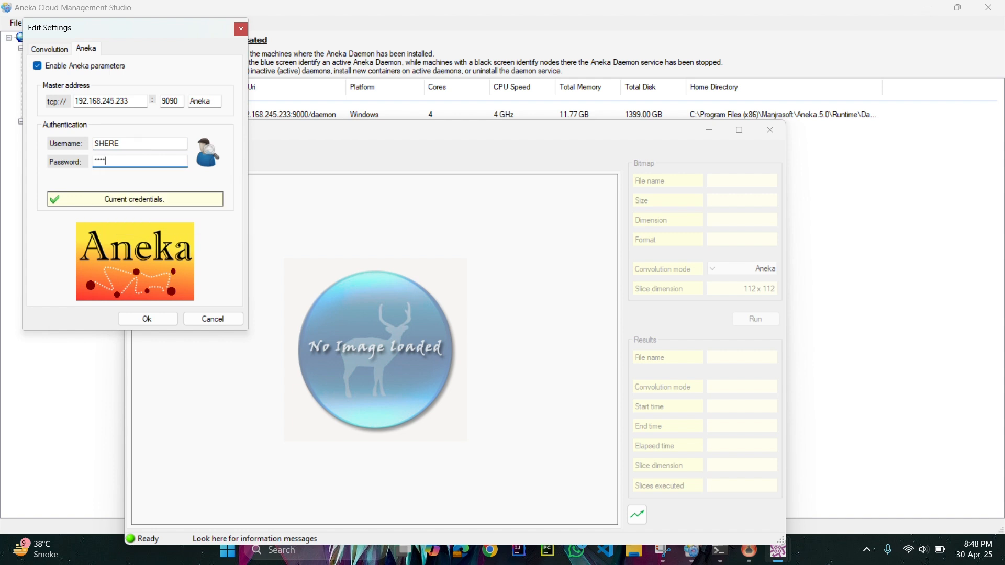
click(141, 318)
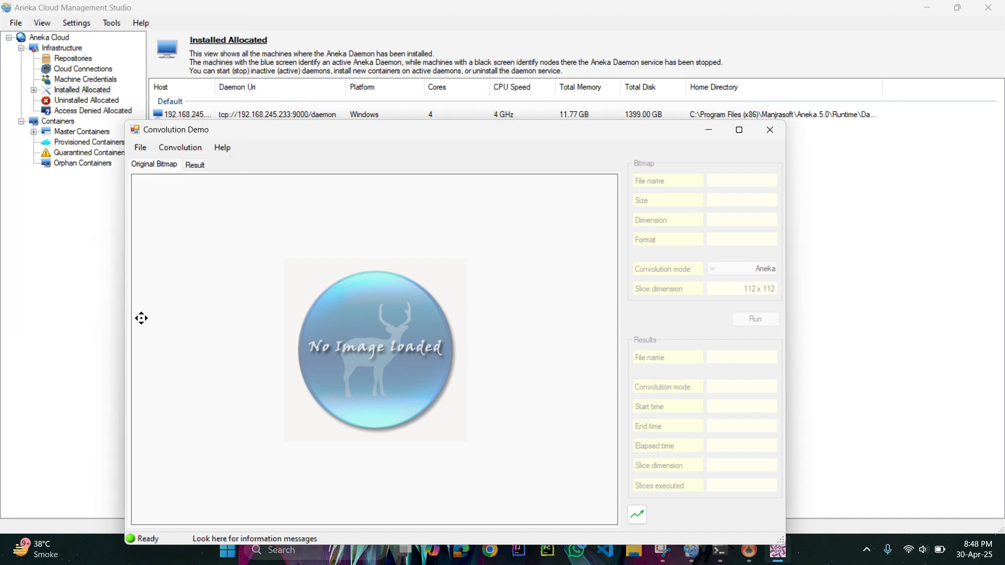
Load images.jpeg from the Desktop as the original bitmap.
click(140, 148)
click(156, 162)
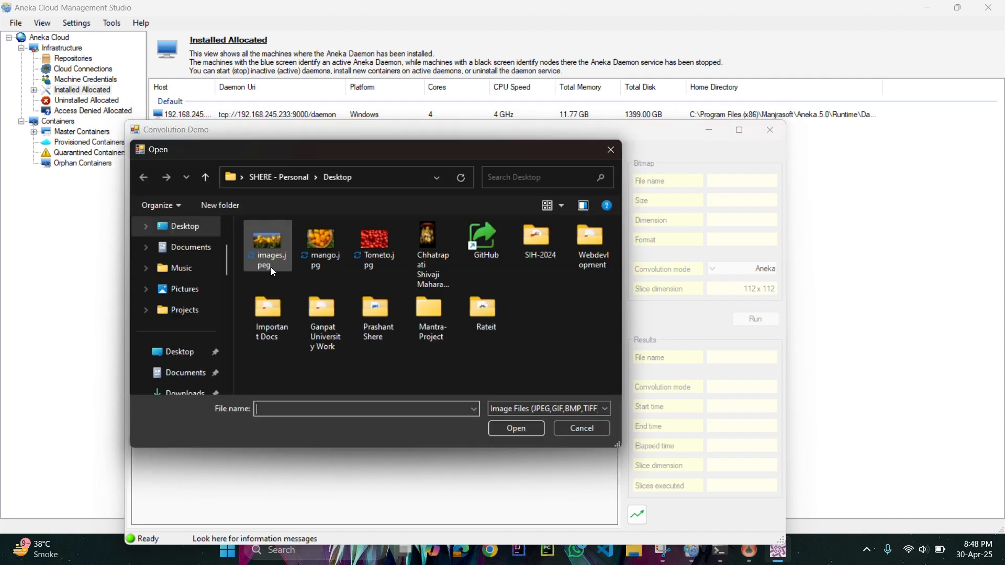
double_click(270, 263)
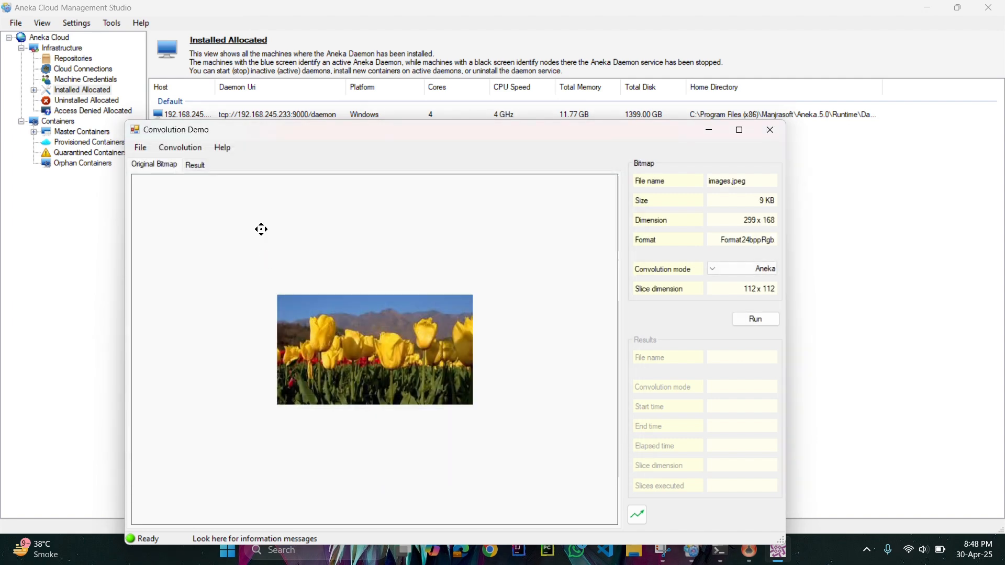
Run the edge detection filter on the loaded image in Aneka mode and dismiss the parallel execution result.
click(194, 155)
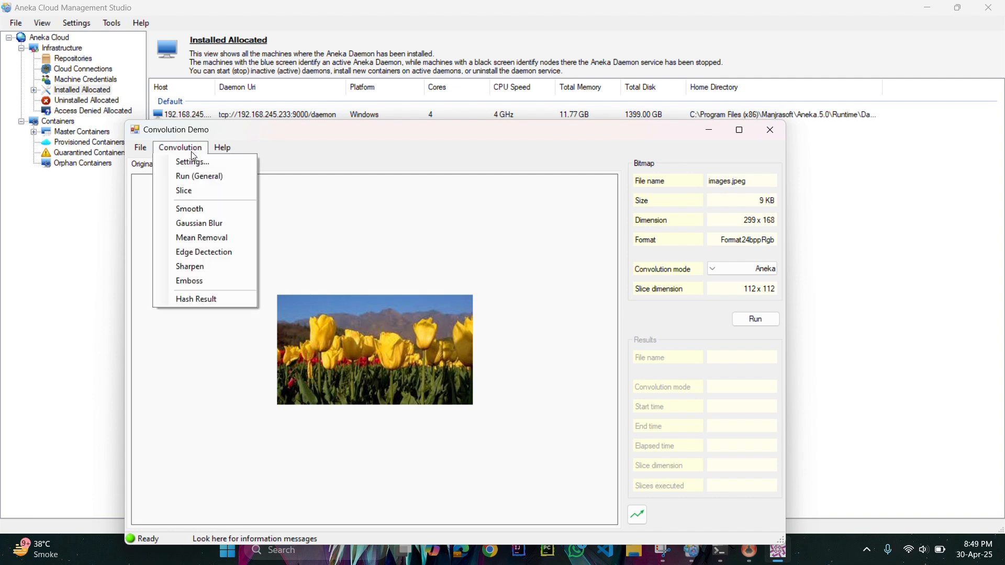
click(250, 254)
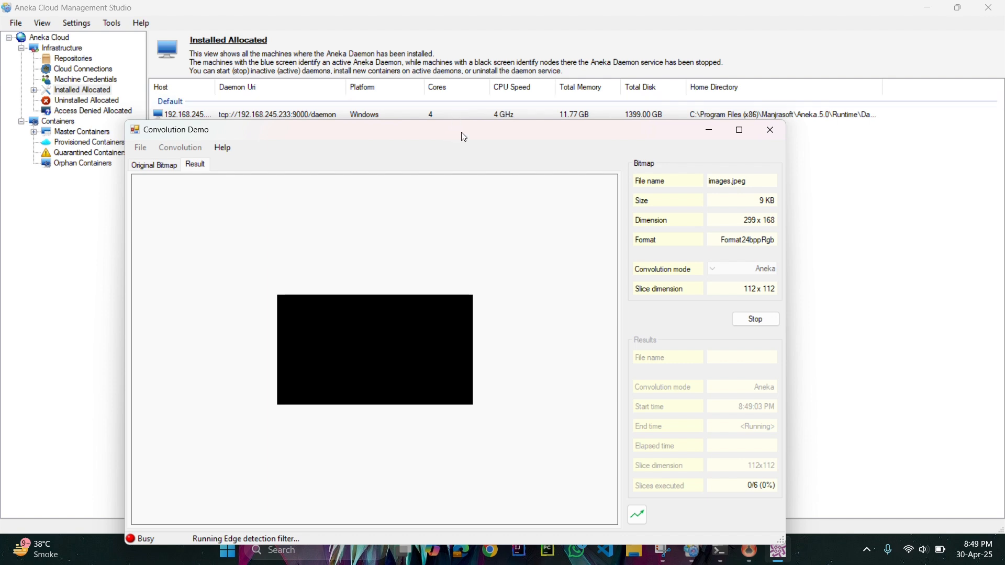
drag(464, 127, 497, 85)
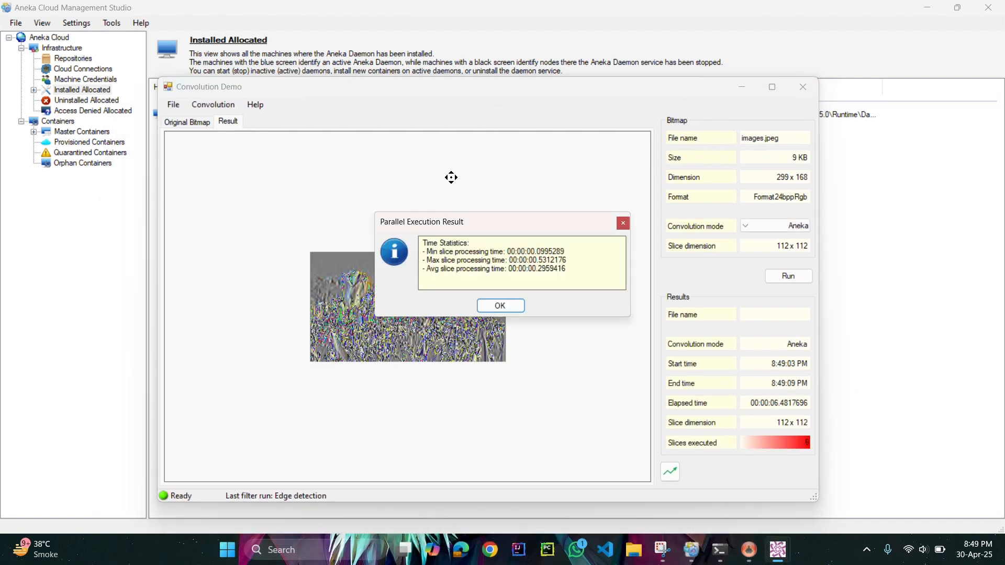
click(502, 304)
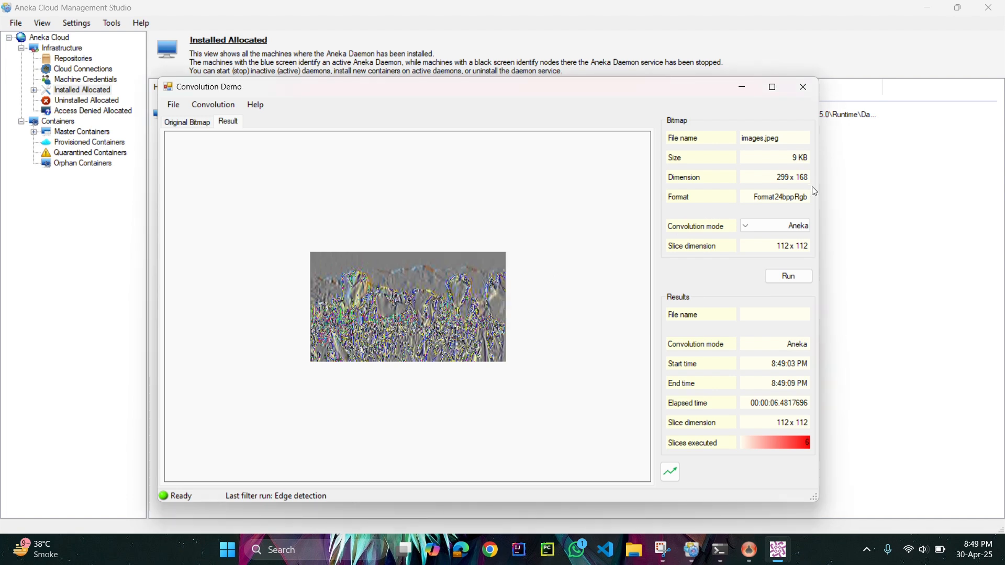
Return to Aneka Cloud Management Studio and open Reporting and Accounting, connecting with the account username, password and cloud name Aneka.
click(829, 186)
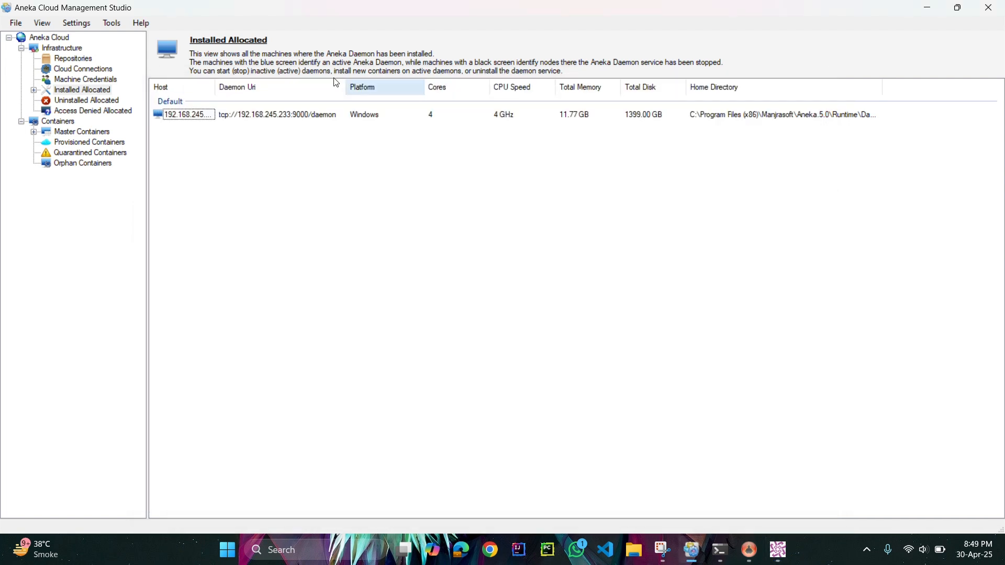
click(103, 21)
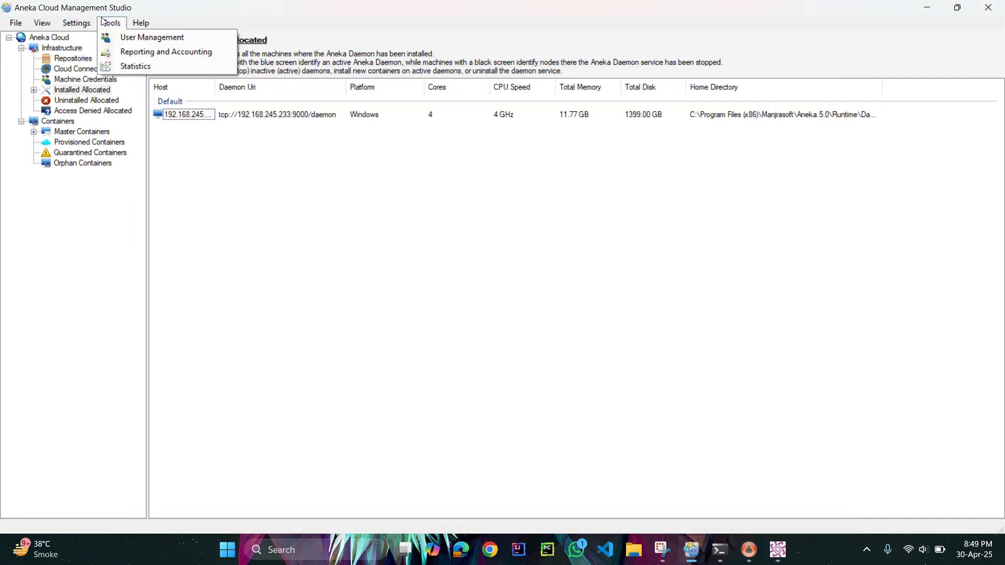
click(137, 51)
text(SHERE)
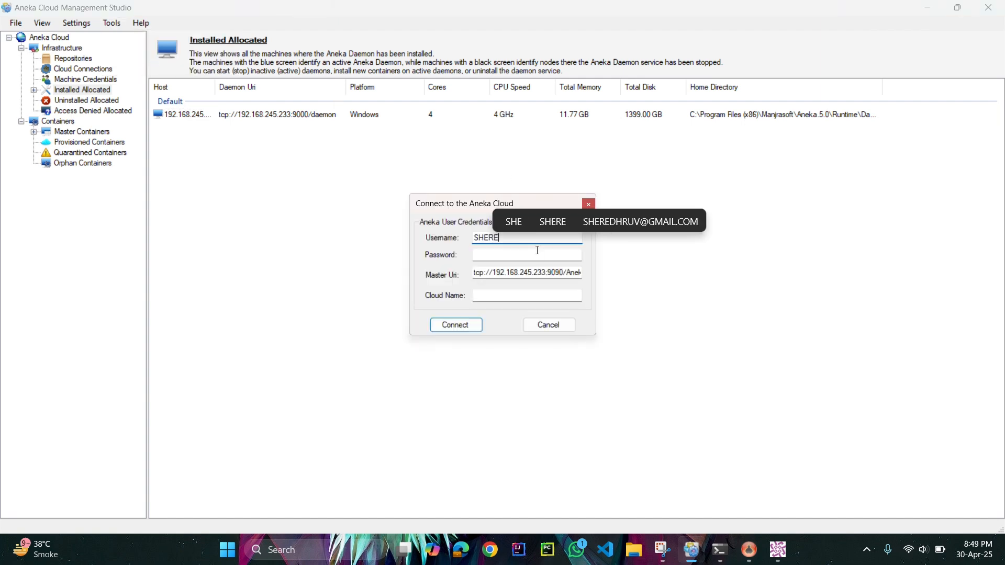
key(Tab)
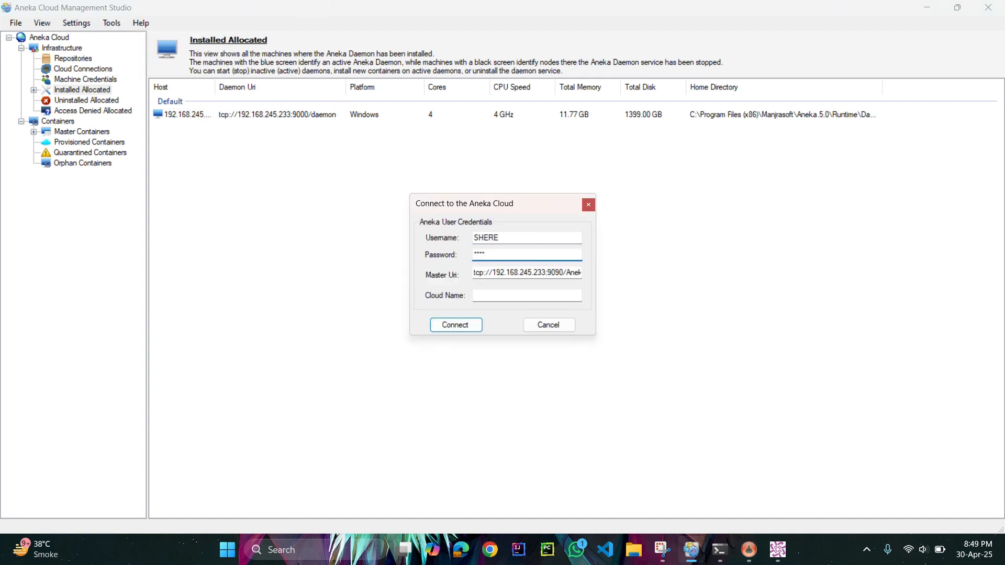
click(532, 299)
text(Aneka)
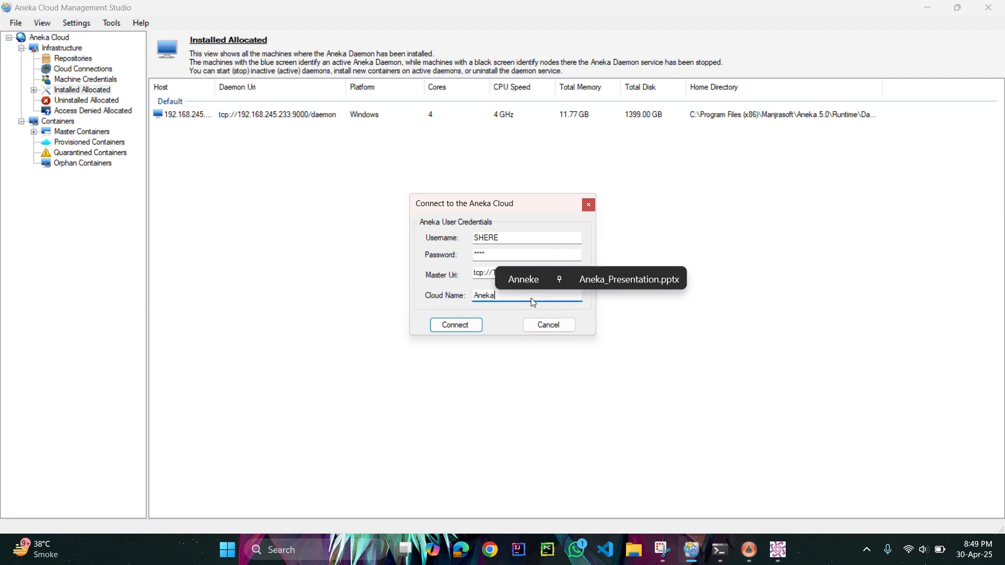
click(480, 326)
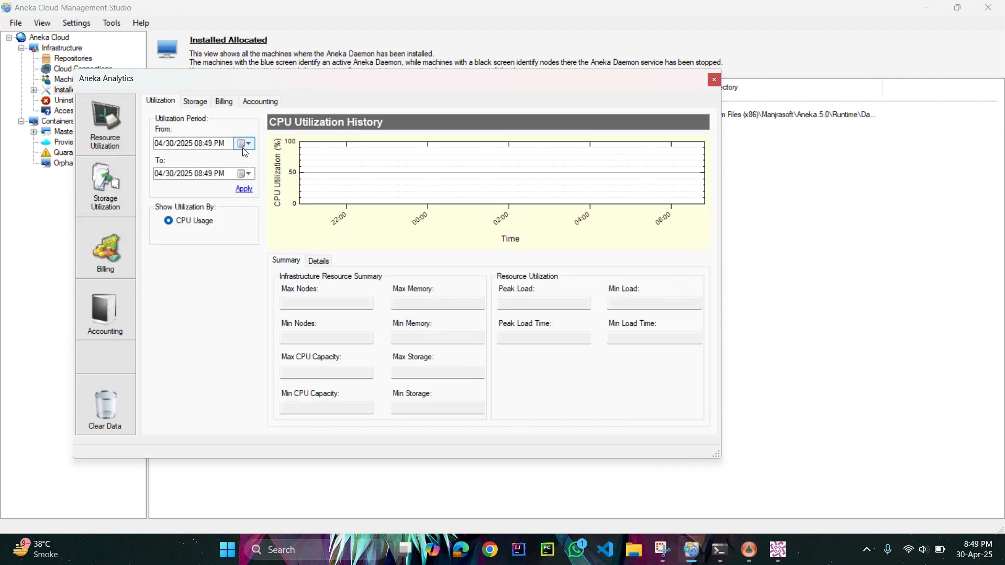
Apply a utilization period starting on 04/29/2025 to refresh the CPU utilization history.
click(246, 144)
click(211, 224)
click(246, 191)
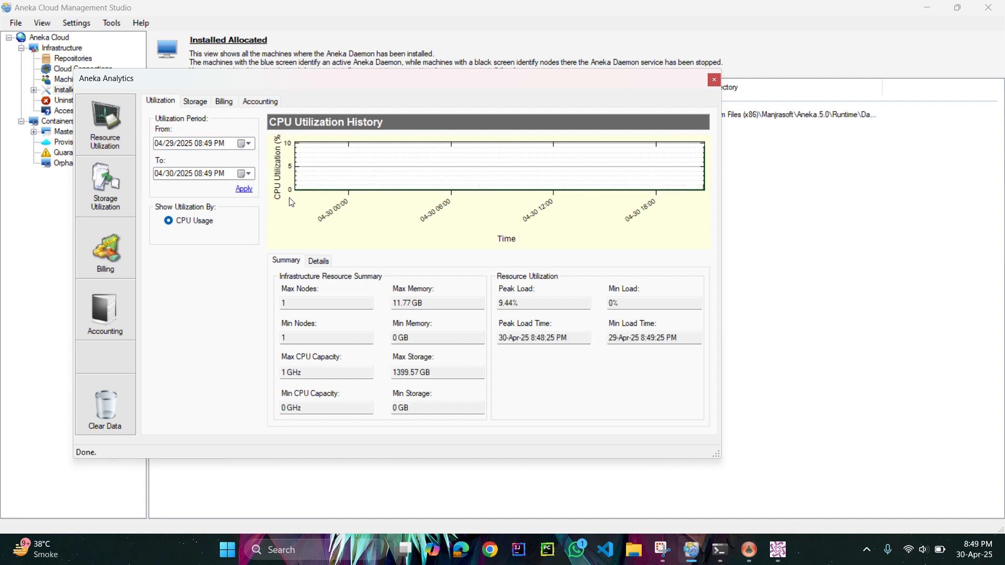
Open the billing overview, set its start date to 04/29/2025, apply it and compare the costs by application.
click(100, 224)
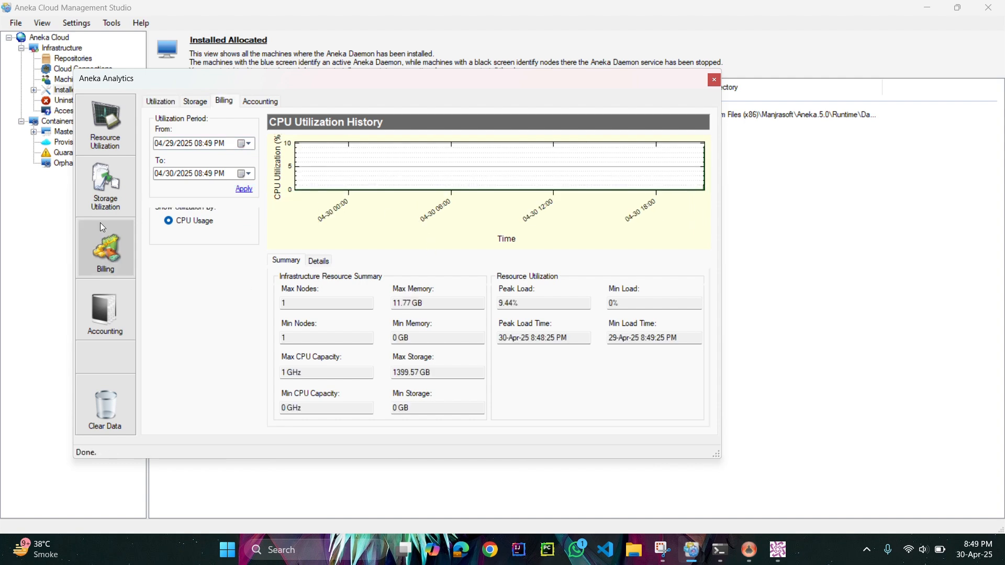
click(246, 144)
click(207, 225)
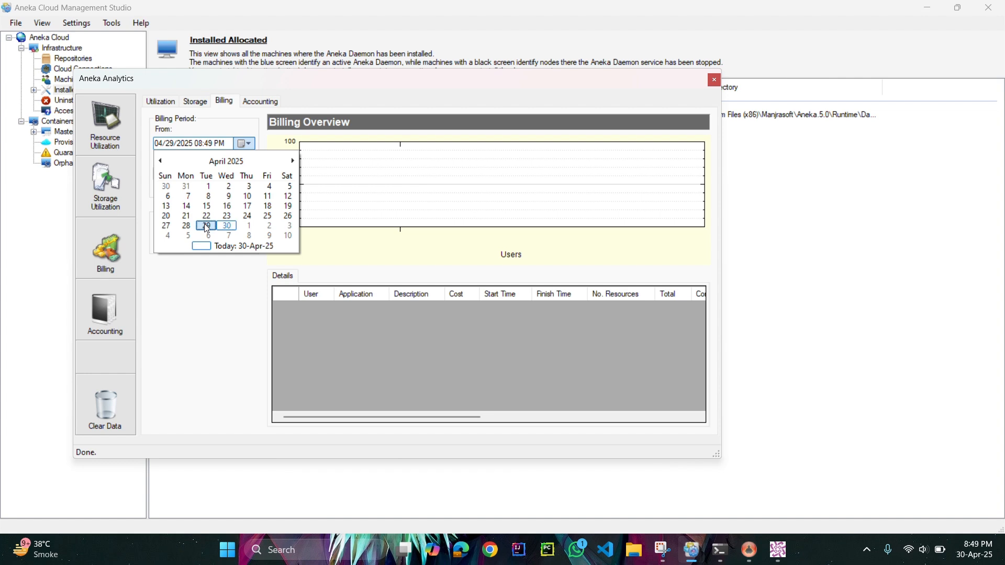
click(243, 193)
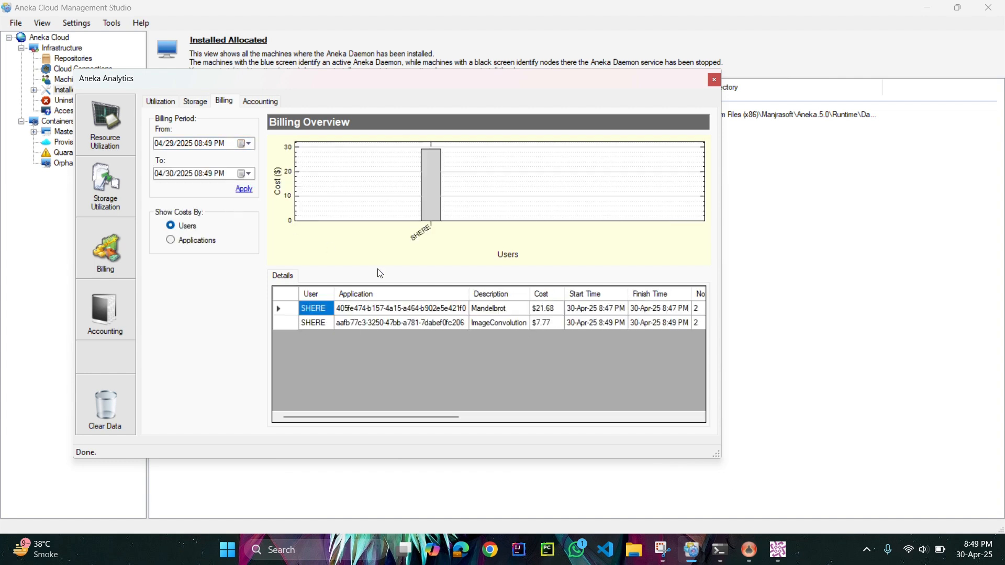
click(171, 241)
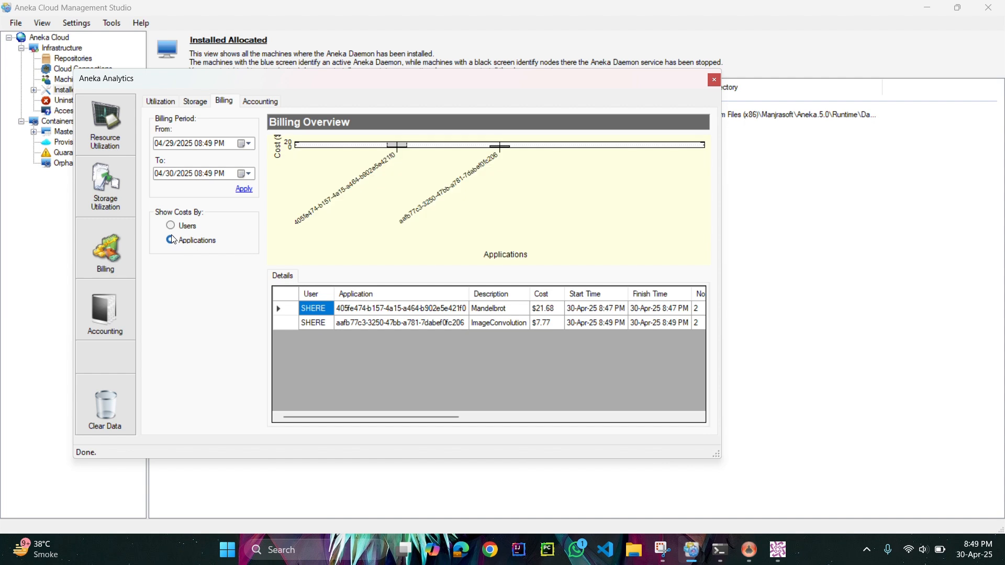
click(246, 192)
Examine the accounting information of the ImageConvolution run, and return to the billing details to bring up their export option.
click(116, 298)
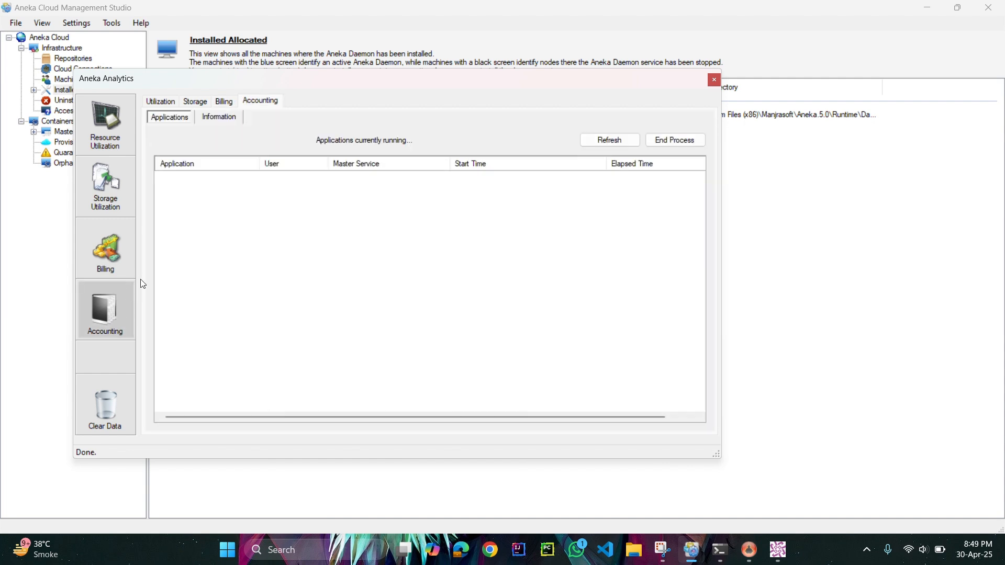
click(201, 118)
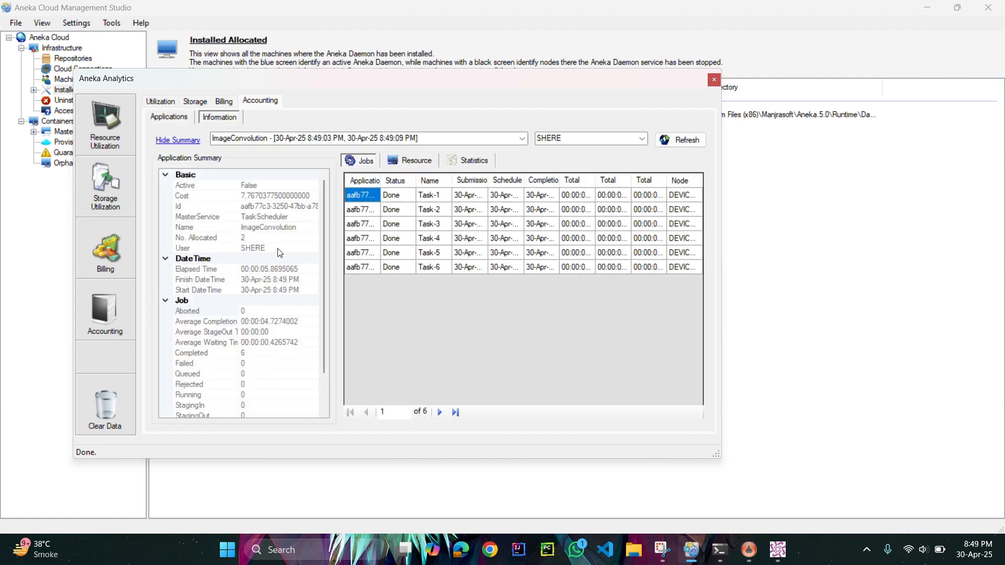
click(111, 249)
right_click(371, 316)
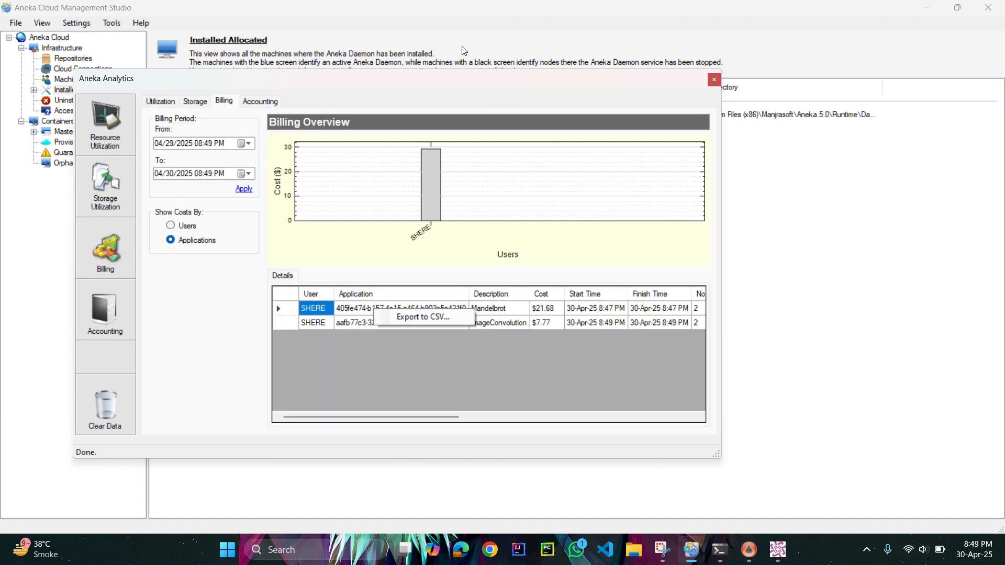